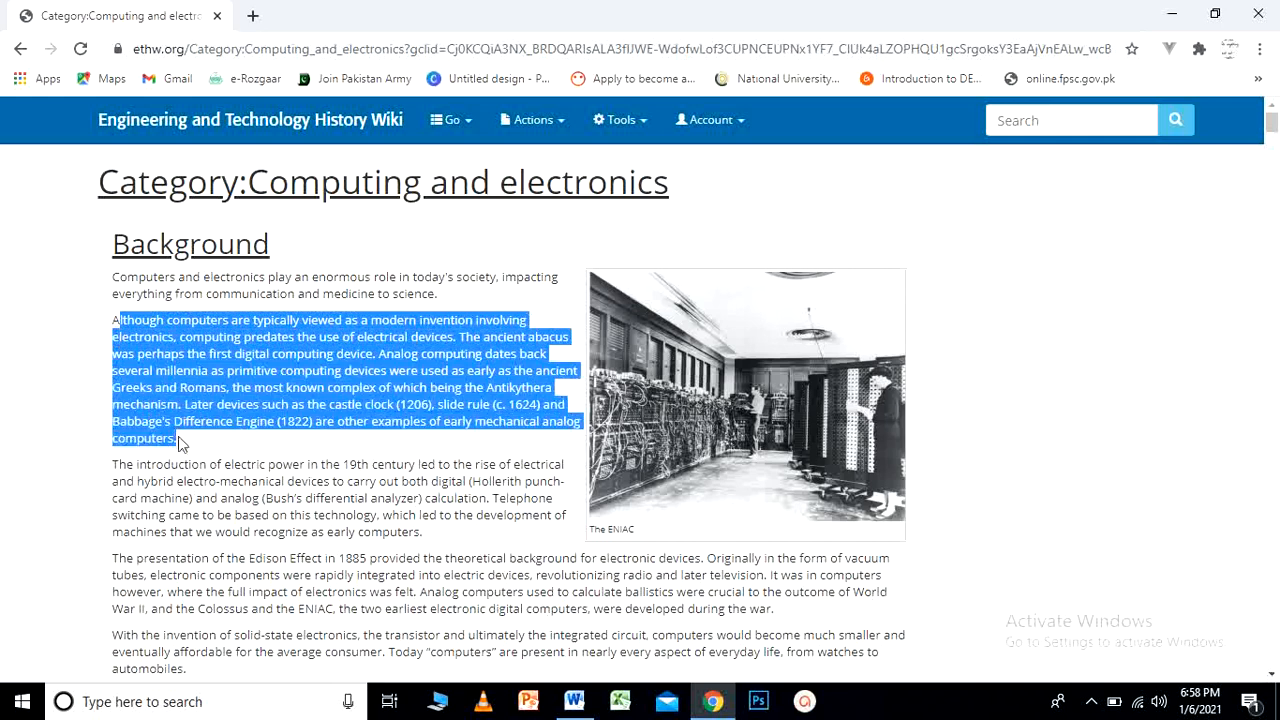
# Copy the web page paragraph starting "Although computers are typically viewed" and ending "early mechanical analog computers."
pyautogui.click(113, 325)
pyautogui.moveTo(113, 325); pyautogui.dragTo(182, 450)
pyautogui.hotkey('ctrl', 'c')
# Switch to the Word document and paste the copied paragraph below the table of contents
pyautogui.click(567, 707)
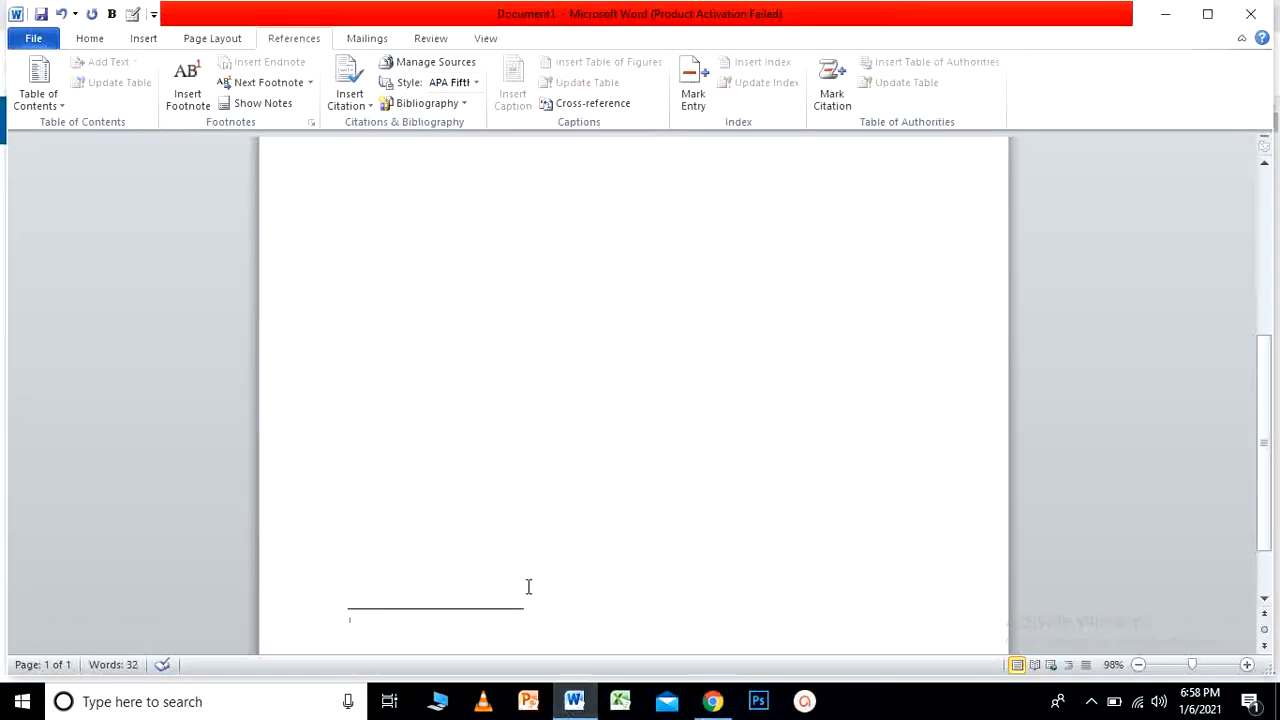
pyautogui.moveTo(1272, 400); pyautogui.dragTo(1266, 297)
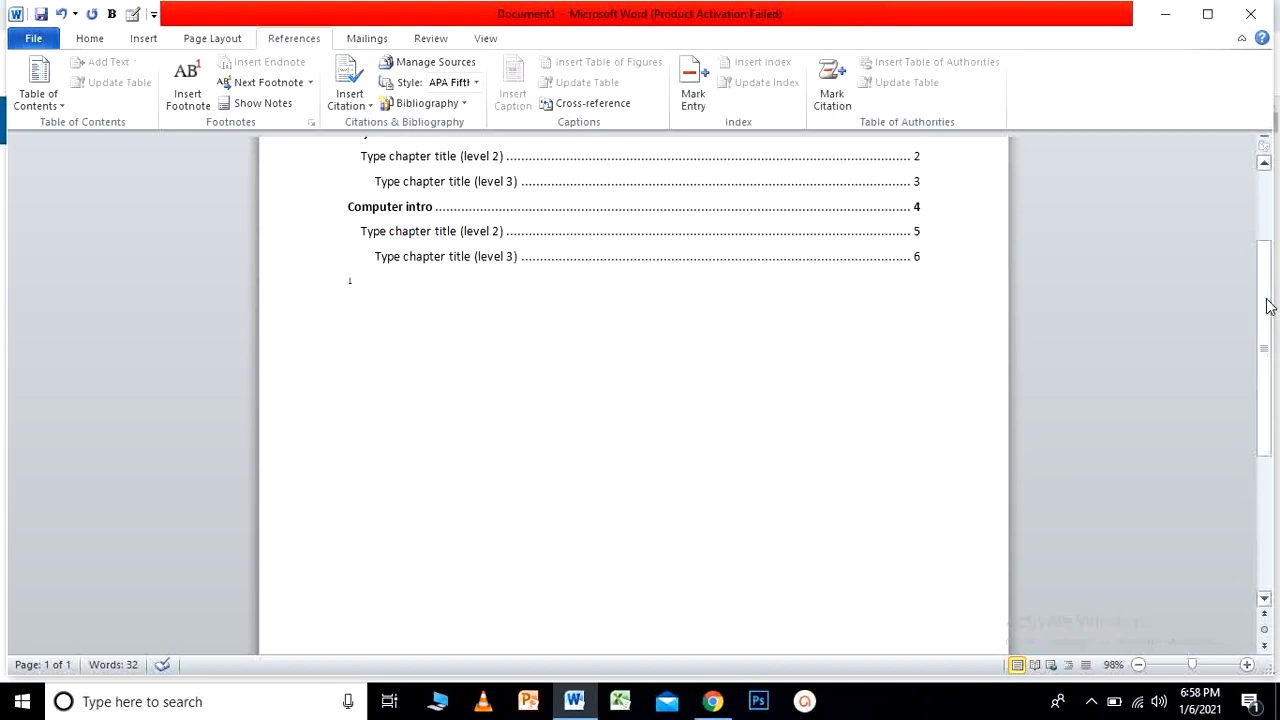
pyautogui.click(761, 349)
pyautogui.hotkey('ctrl', 'v')
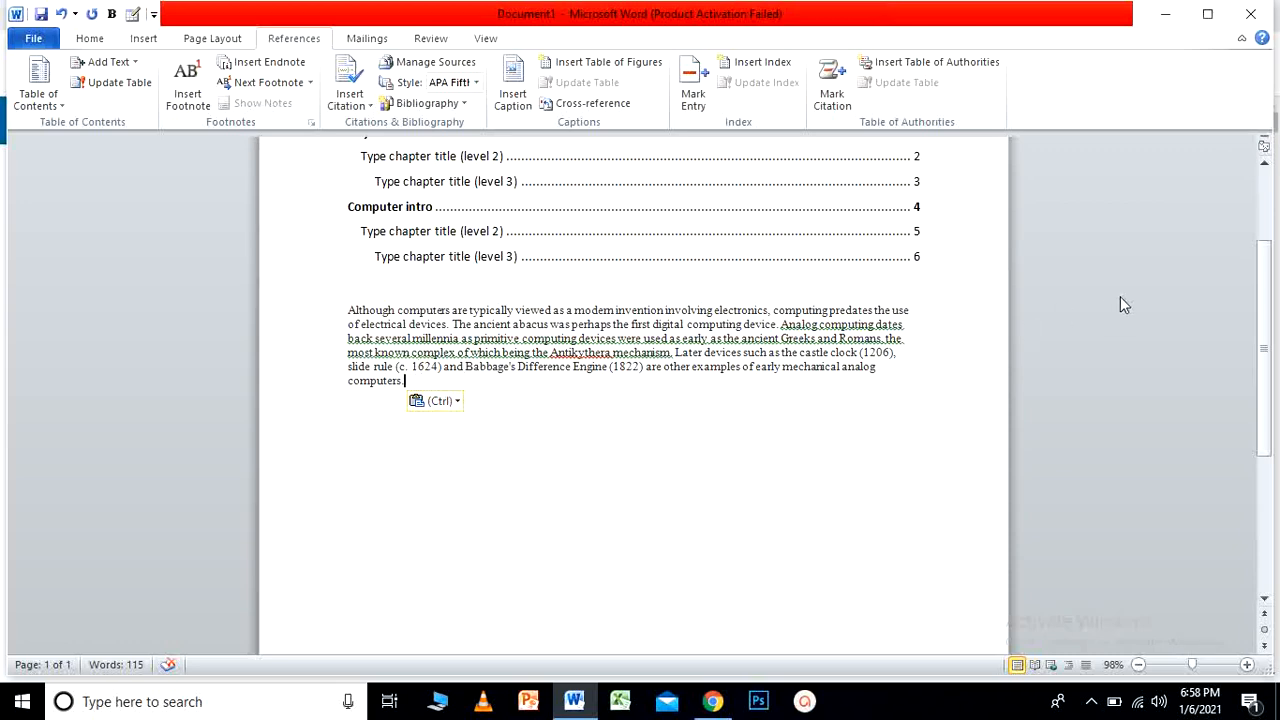
pyautogui.moveTo(1265, 302); pyautogui.dragTo(1265, 346)
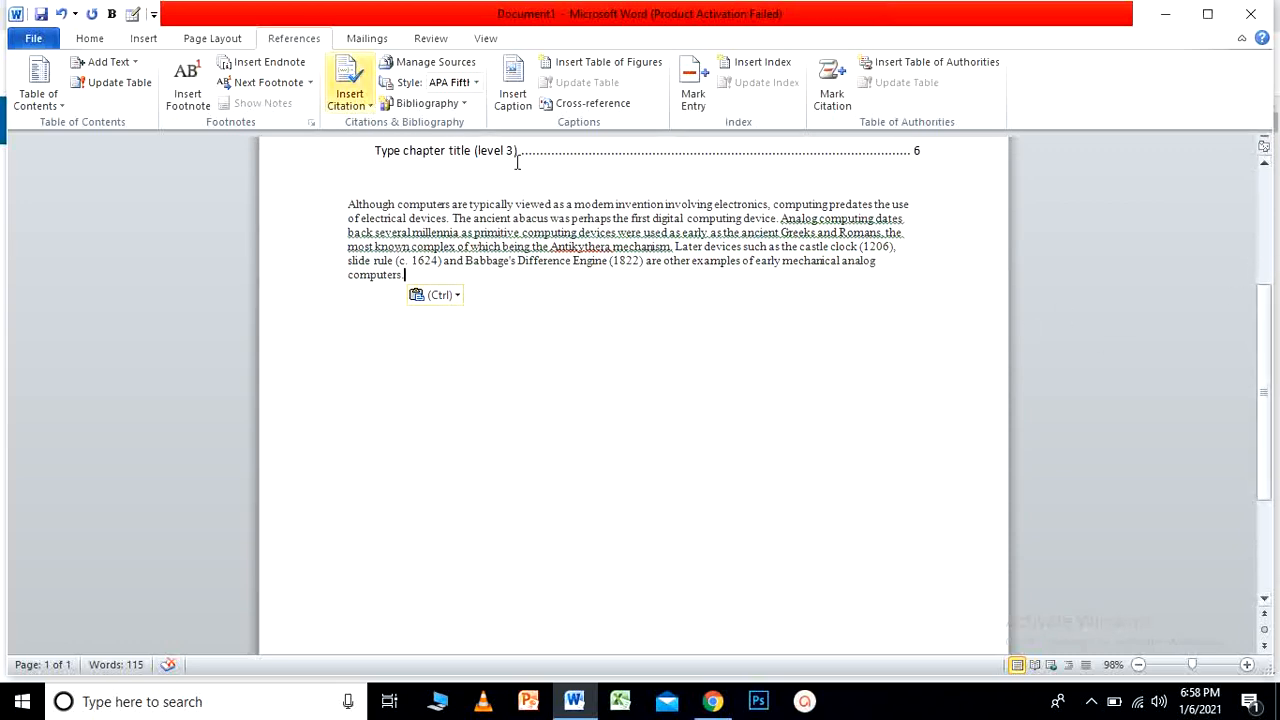
pyautogui.click(196, 90)
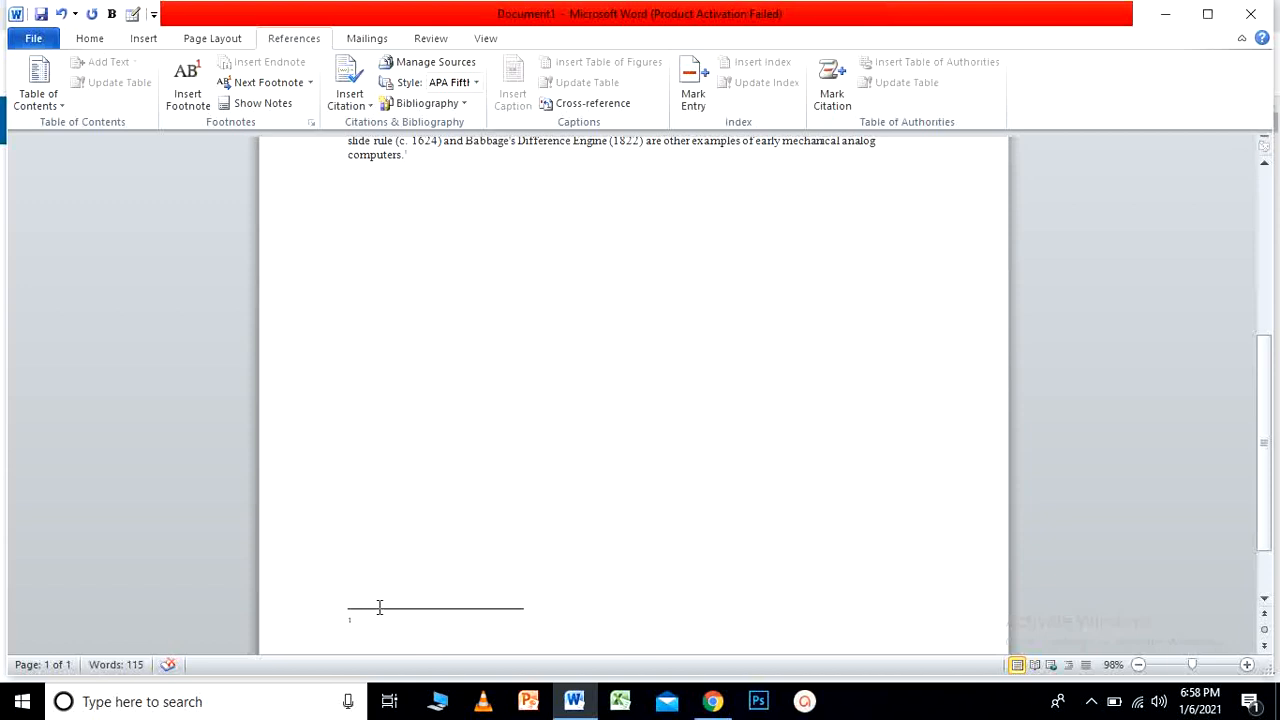
pyautogui.write('https://book.com')
pyautogui.moveTo(408, 156)
pyautogui.click(500, 257)
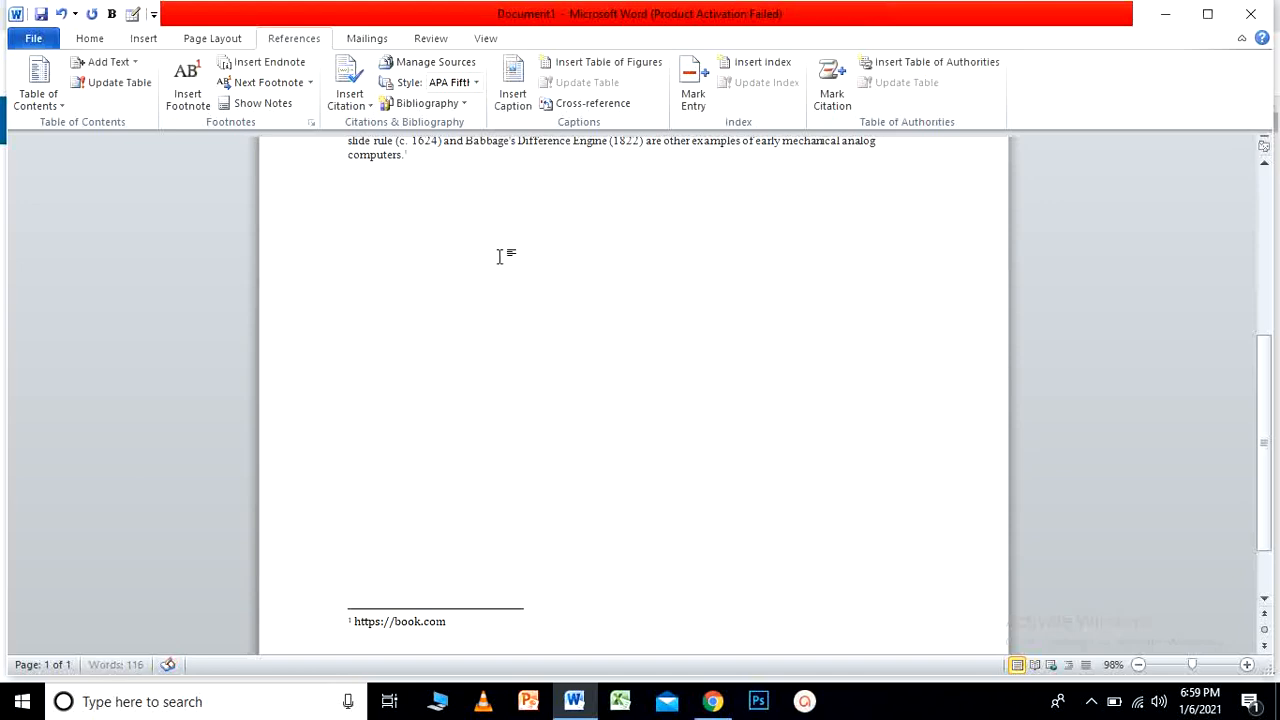
# Set the zoom to 100% and insert an endnote on the line below the pasted paragraph
pyautogui.click(1246, 665)
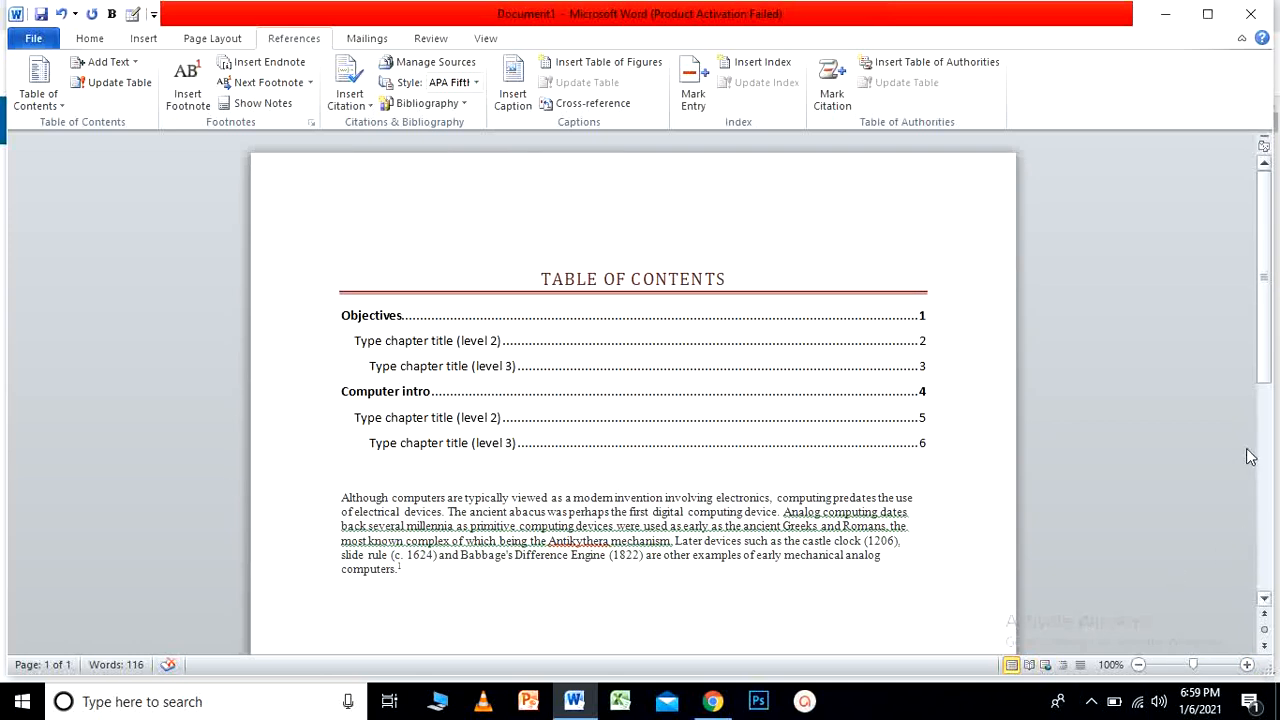
pyautogui.scroll(-3, 1265, 341)
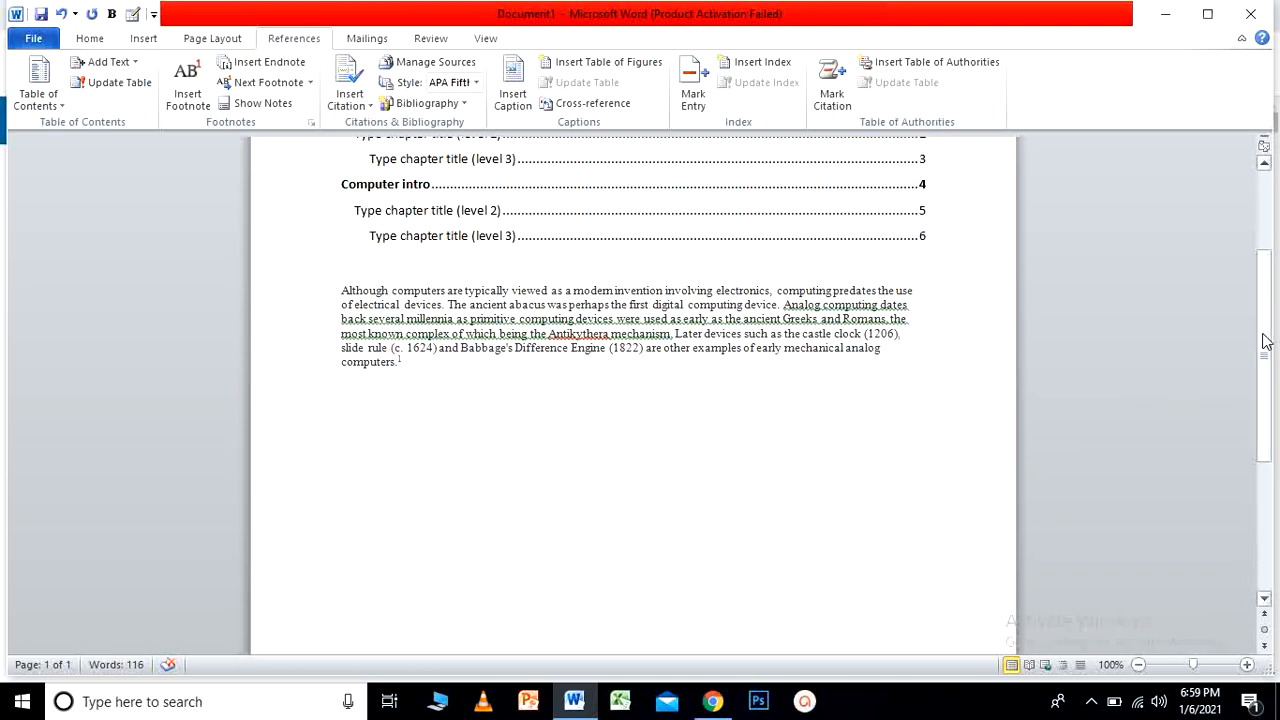
pyautogui.moveTo(1266, 340); pyautogui.dragTo(1275, 458)
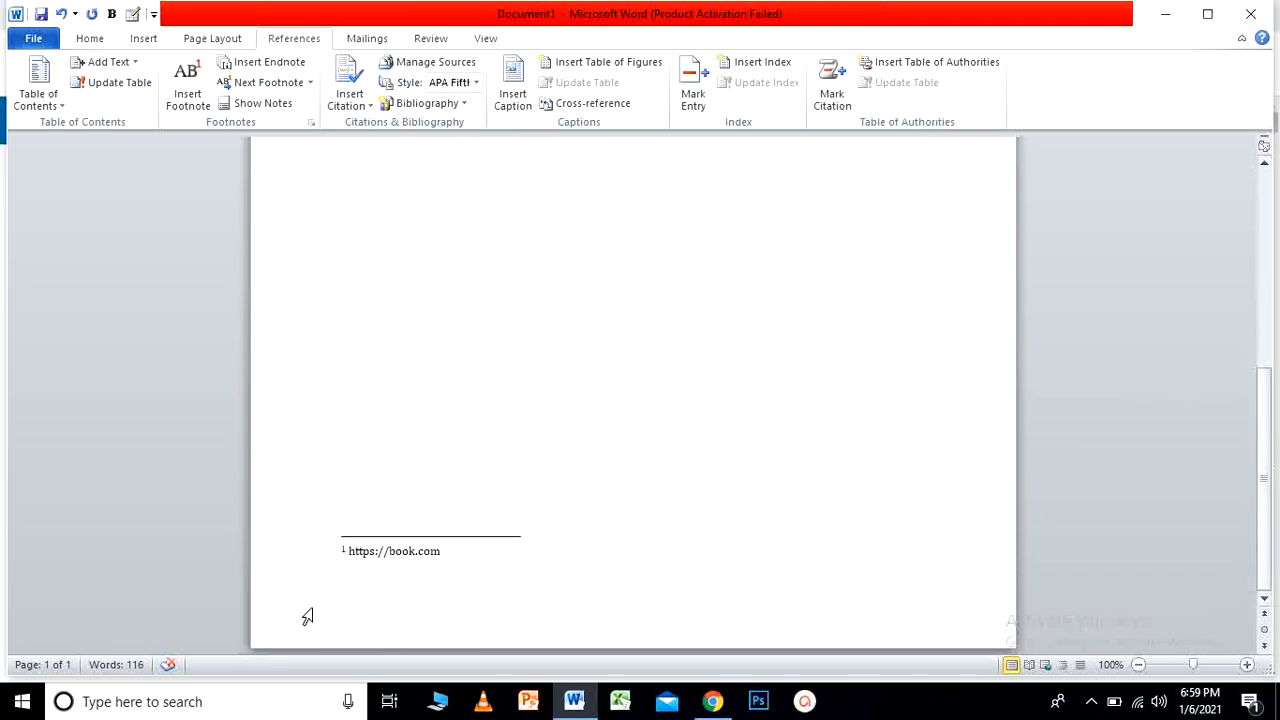
pyautogui.click(283, 68)
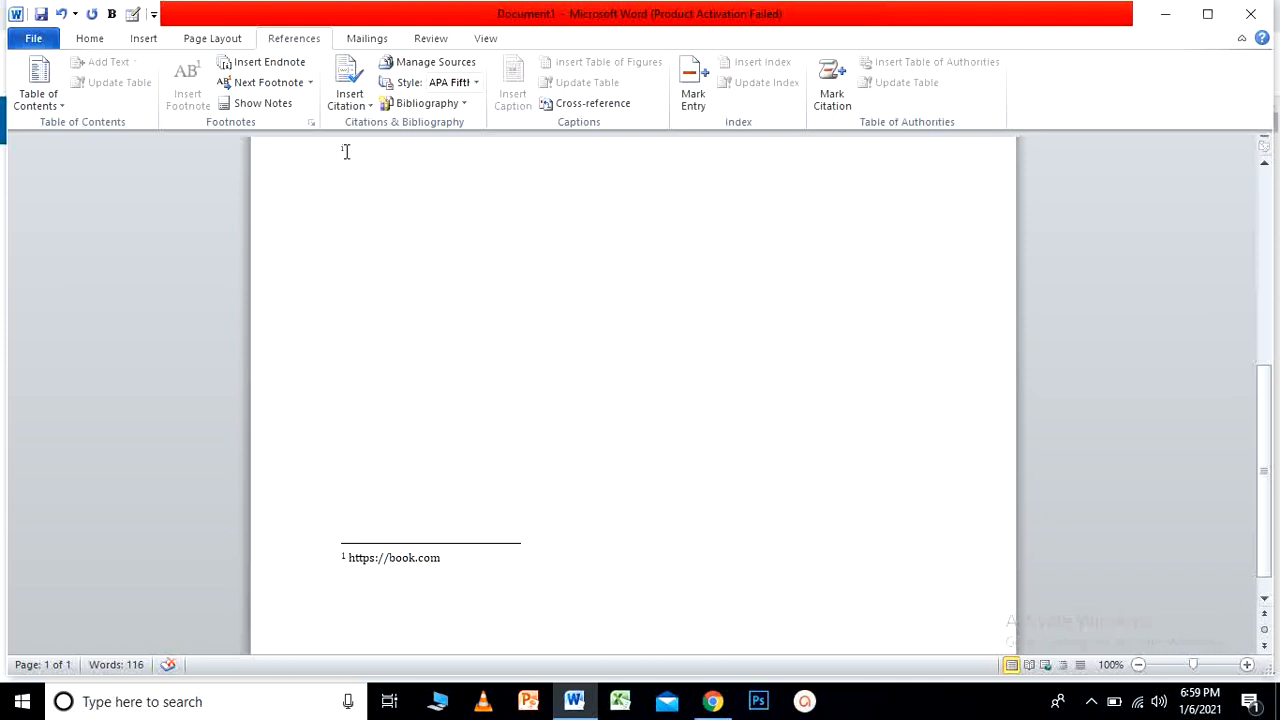
# Go to the next footnote and show the footnote area of the document
pyautogui.click(310, 84)
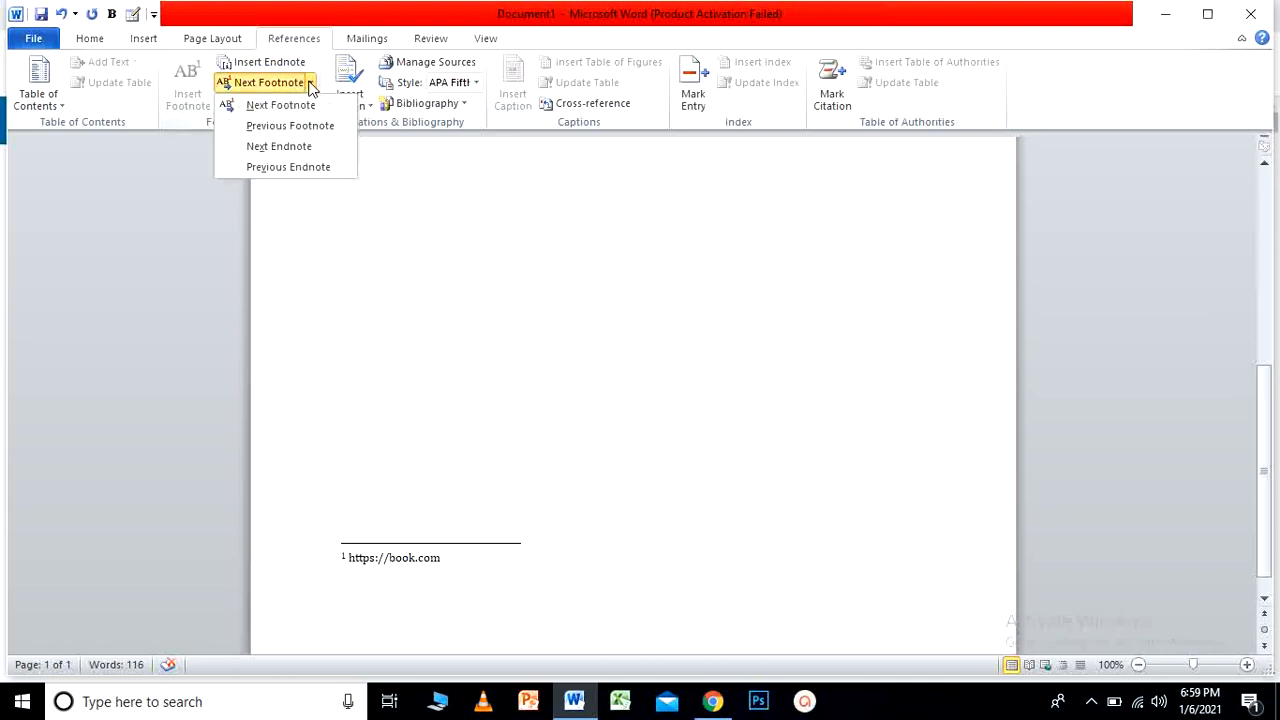
pyautogui.click(307, 105)
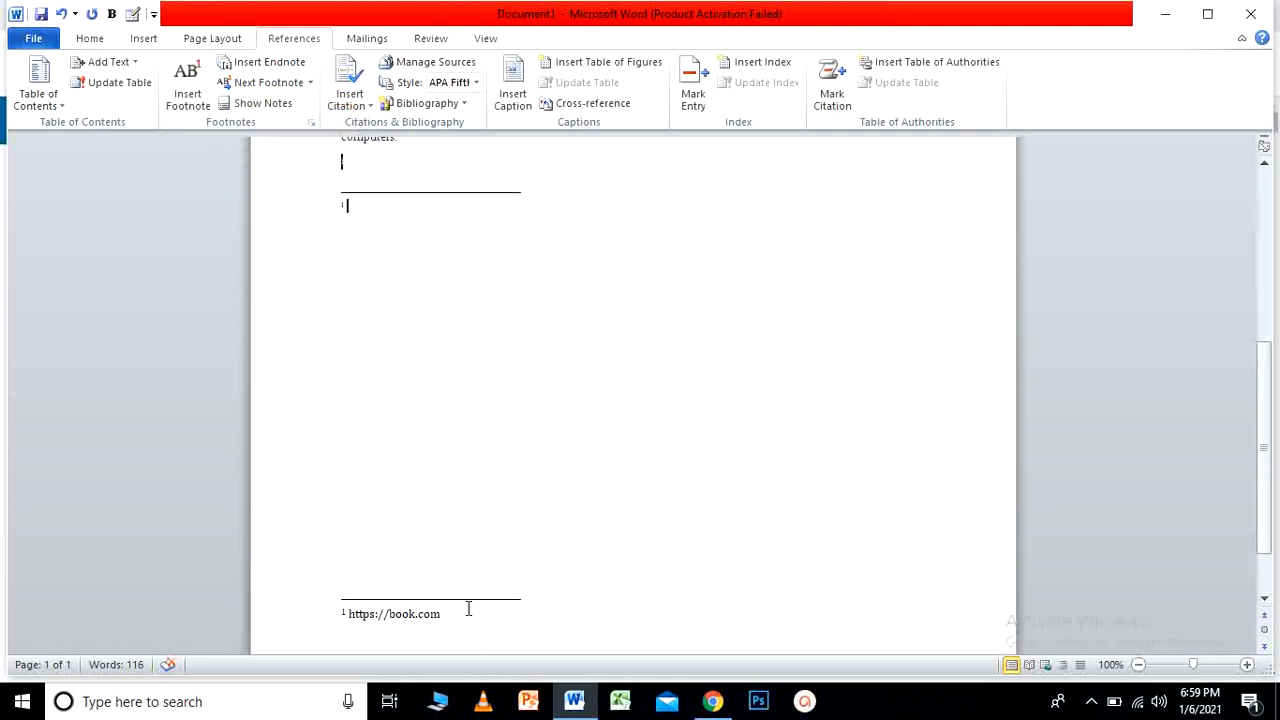
pyautogui.click(284, 104)
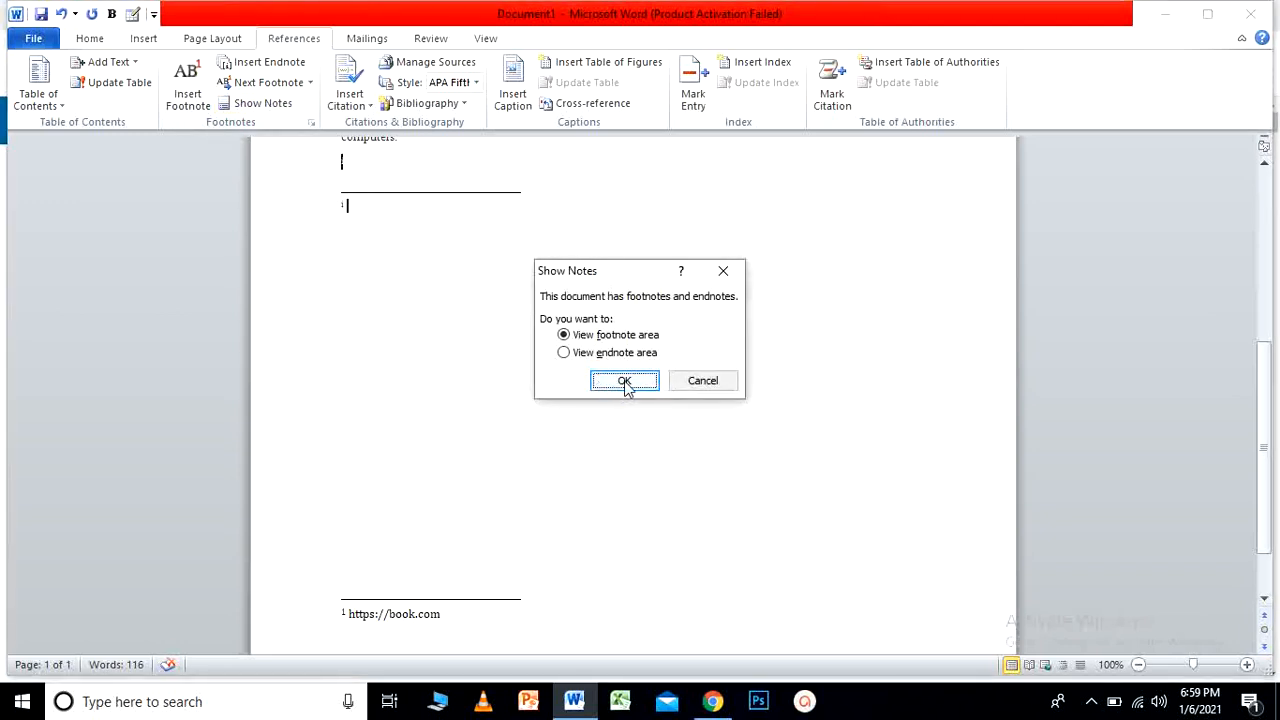
pyautogui.click(624, 382)
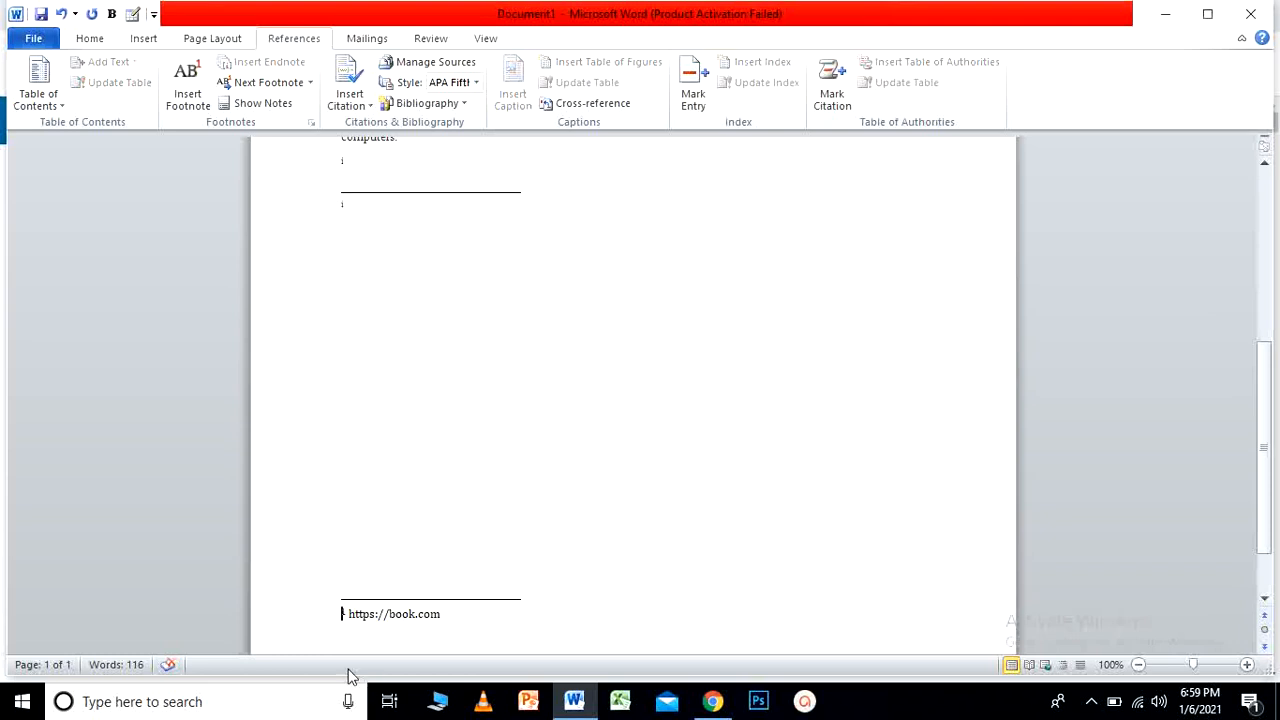
# Show the endnote area of the document through Show Notes
pyautogui.click(268, 105)
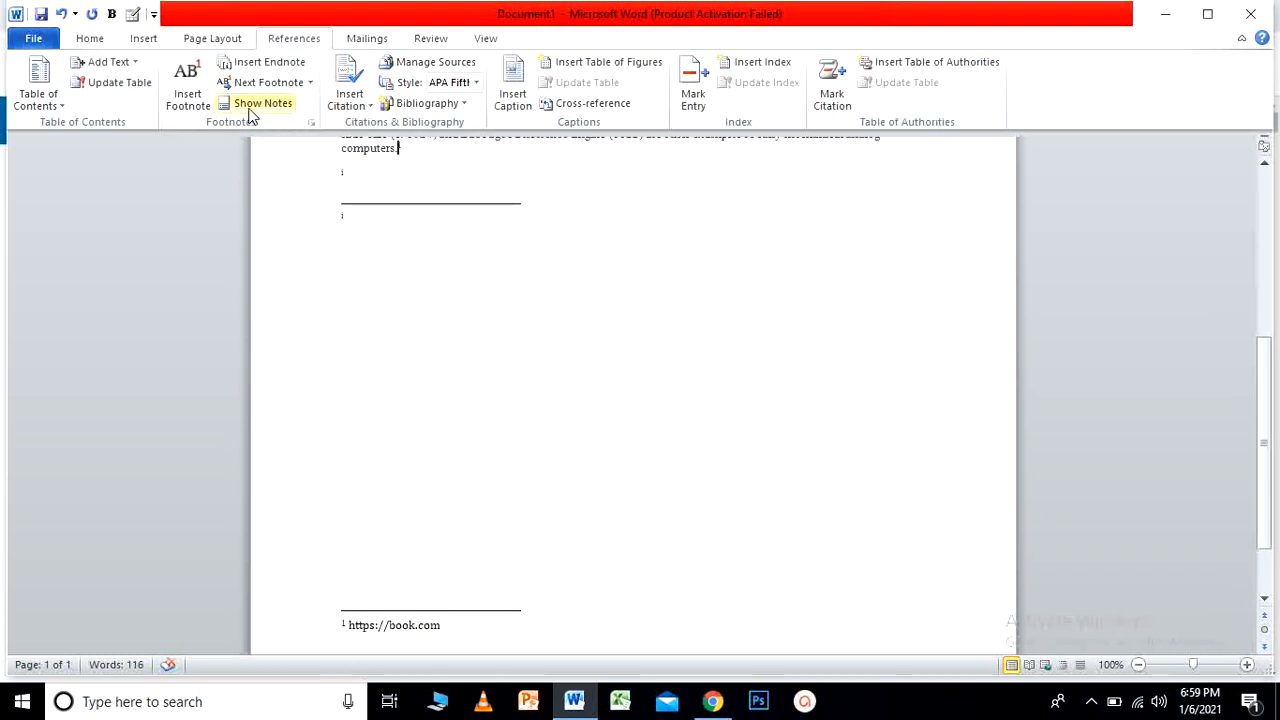
pyautogui.click(250, 108)
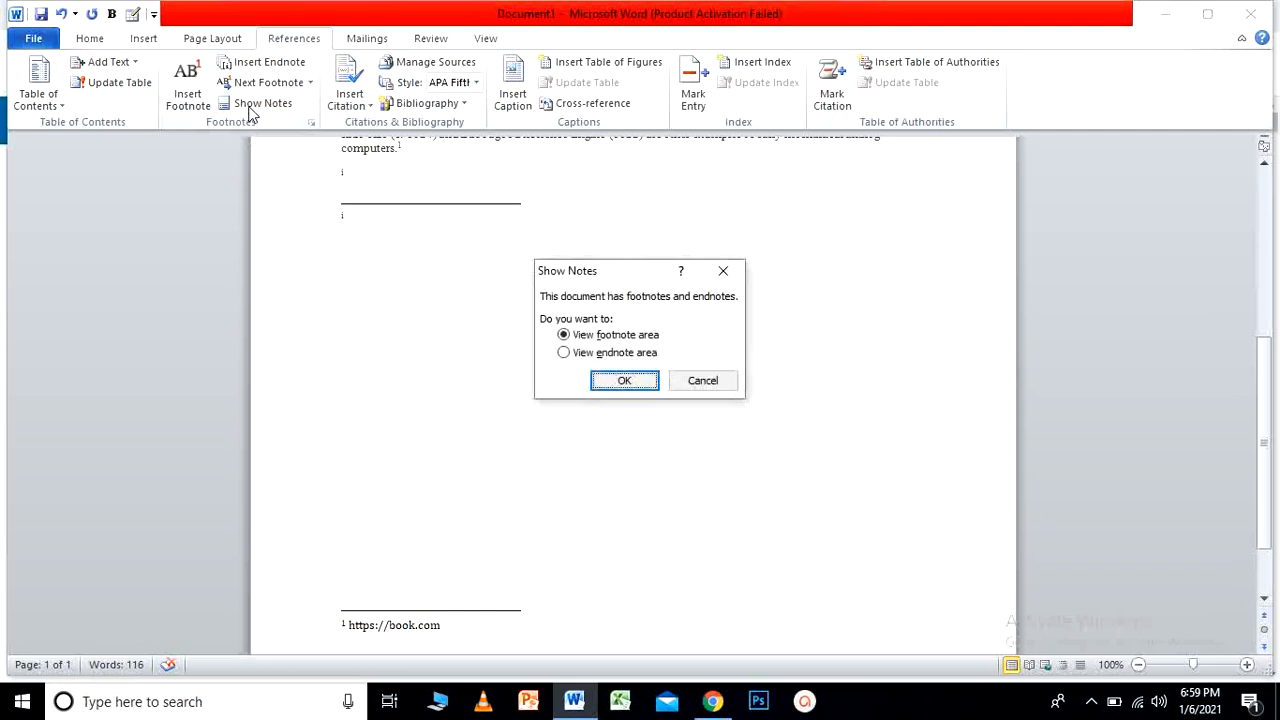
pyautogui.click(565, 354)
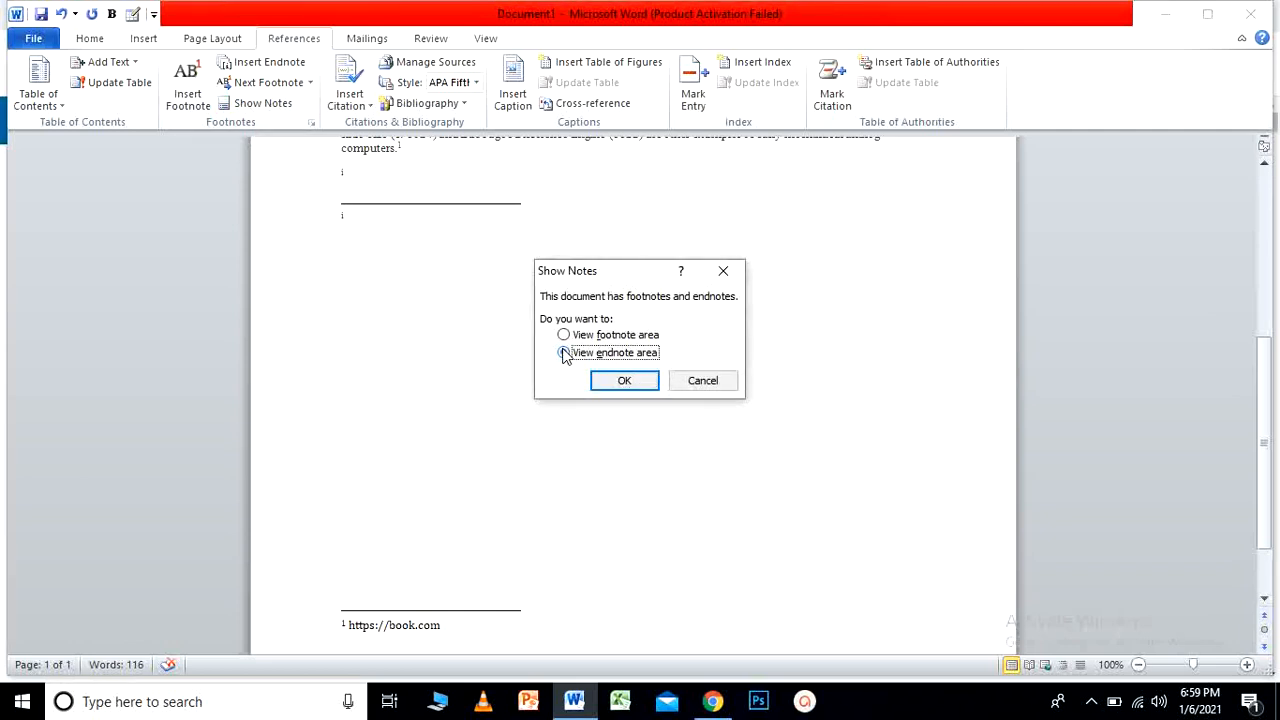
pyautogui.click(624, 381)
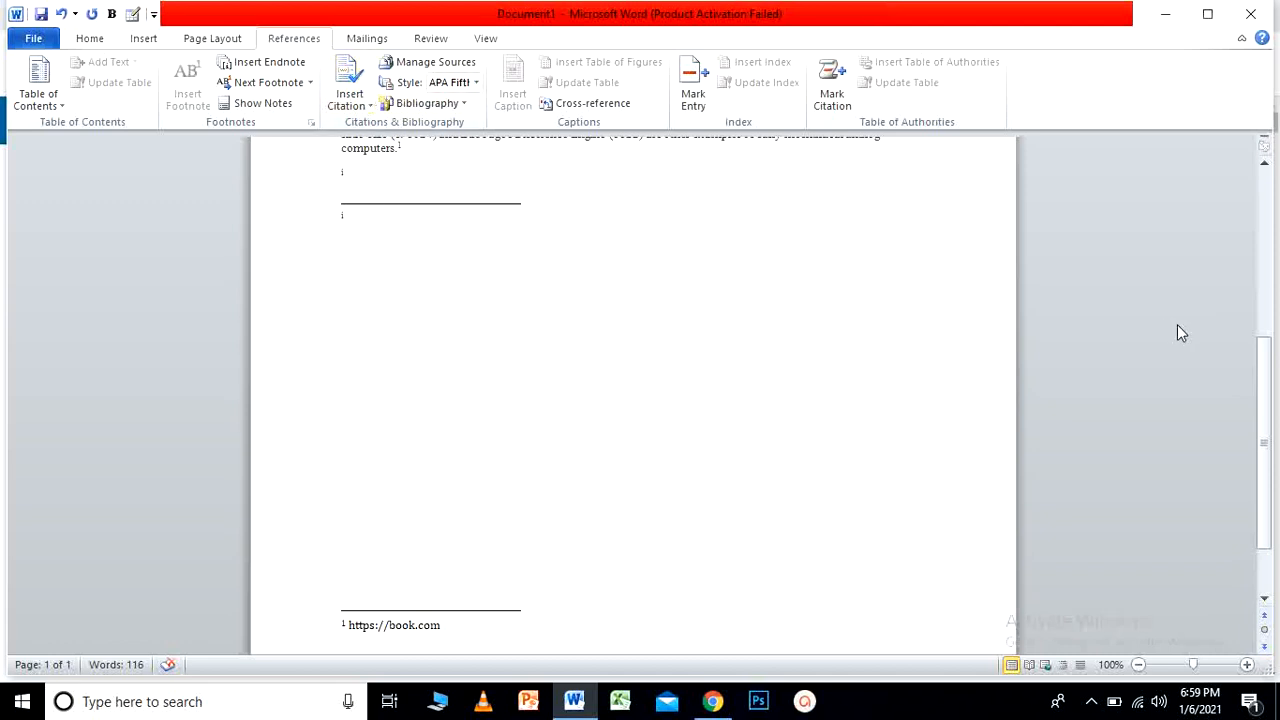
pyautogui.moveTo(1266, 380); pyautogui.dragTo(1265, 485)
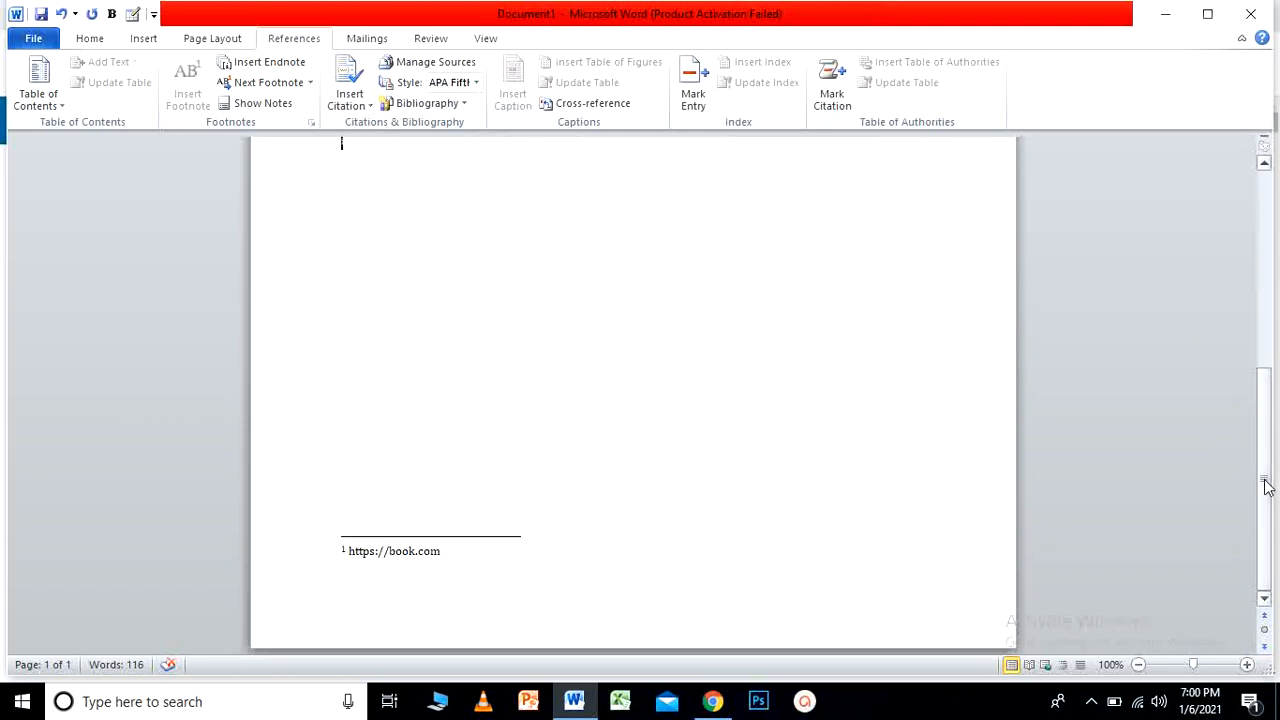
pyautogui.click(1266, 485)
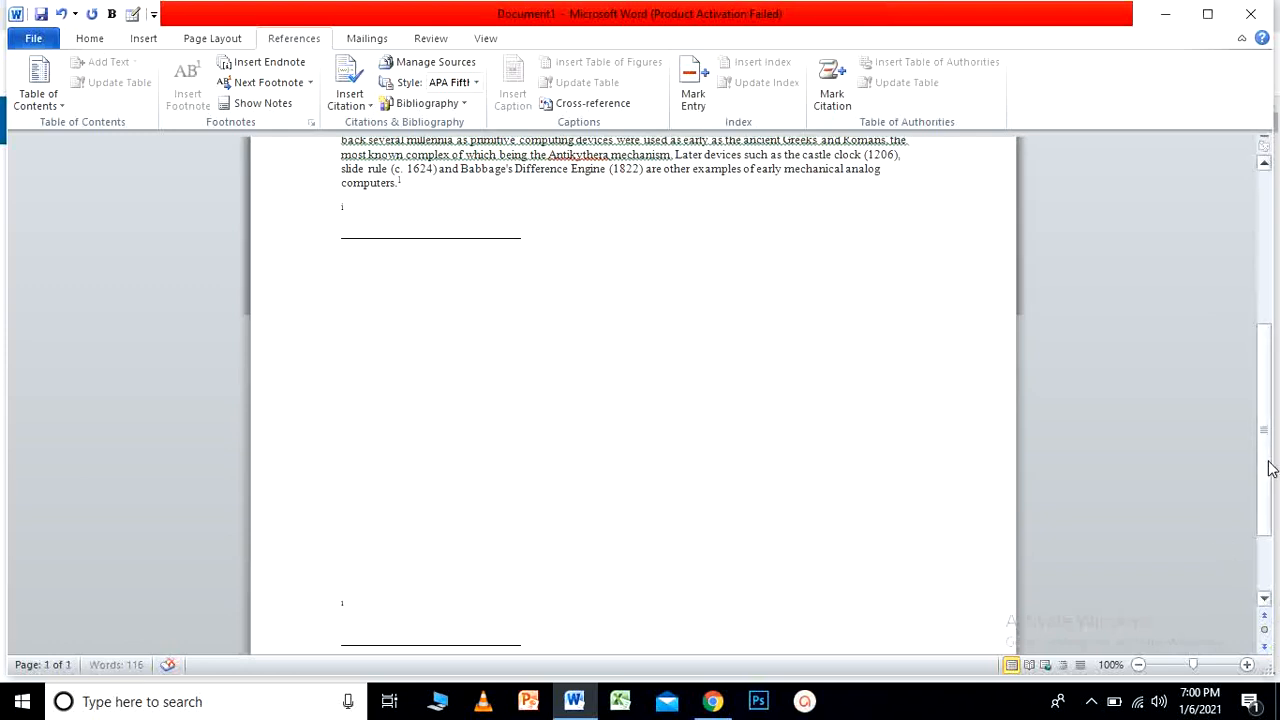
pyautogui.scroll(-2, 1274, 560)
pyautogui.click(463, 551)
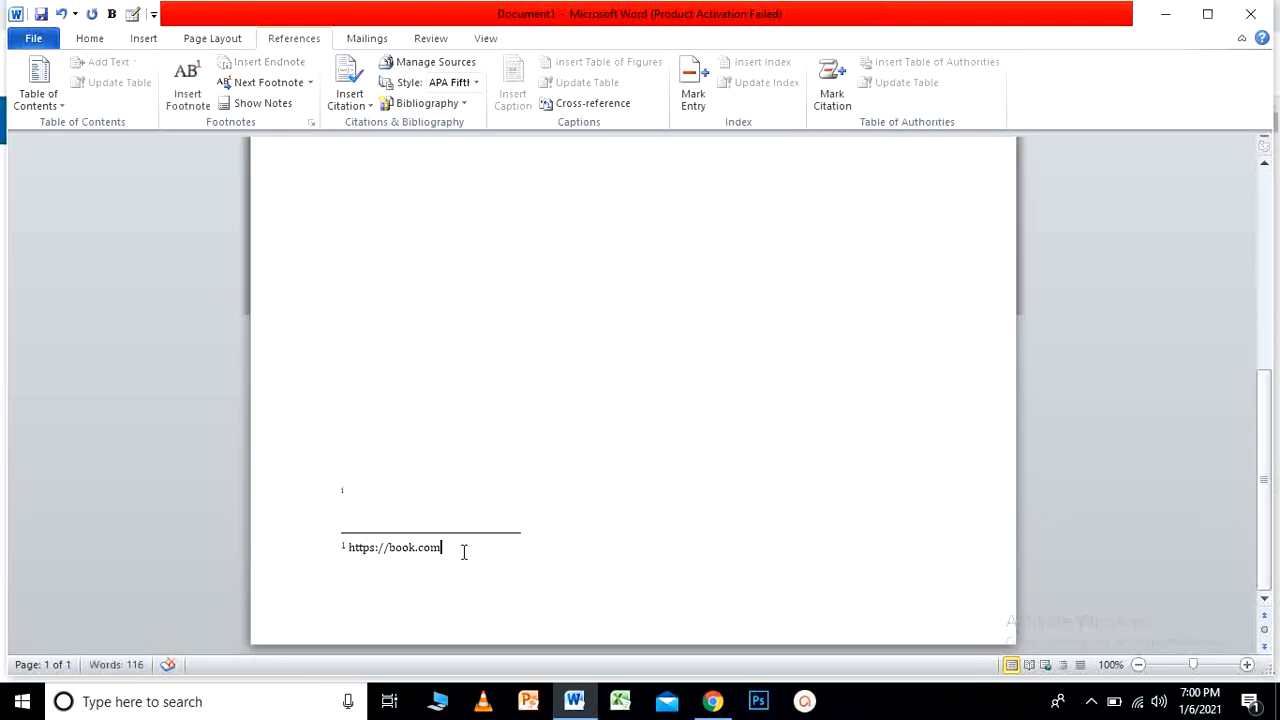
pyautogui.press('Return')
pyautogui.press('Return')
pyautogui.press('Return')
pyautogui.press('Return')
pyautogui.press('Return')
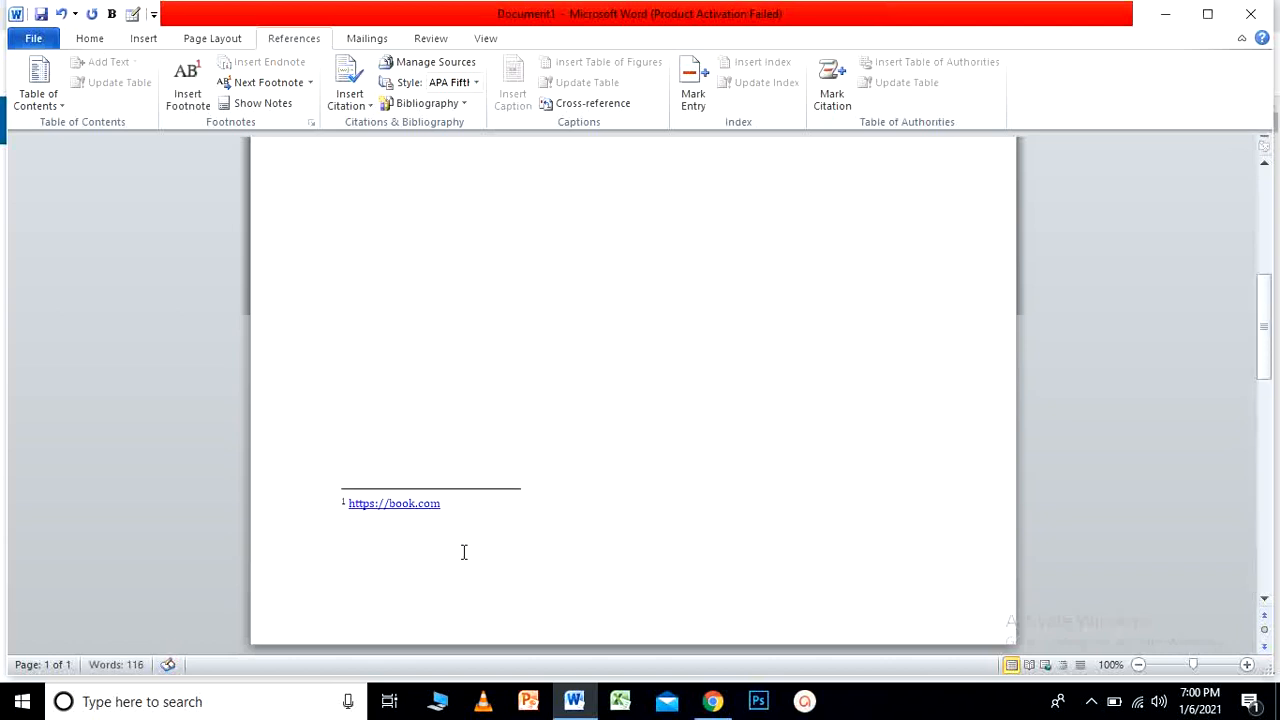
pyautogui.press('Return')
pyautogui.press('Return')
pyautogui.press('Return')
pyautogui.press('Return')
pyautogui.press('Return')
pyautogui.press('Return')
pyautogui.press('Return')
pyautogui.press('Return')
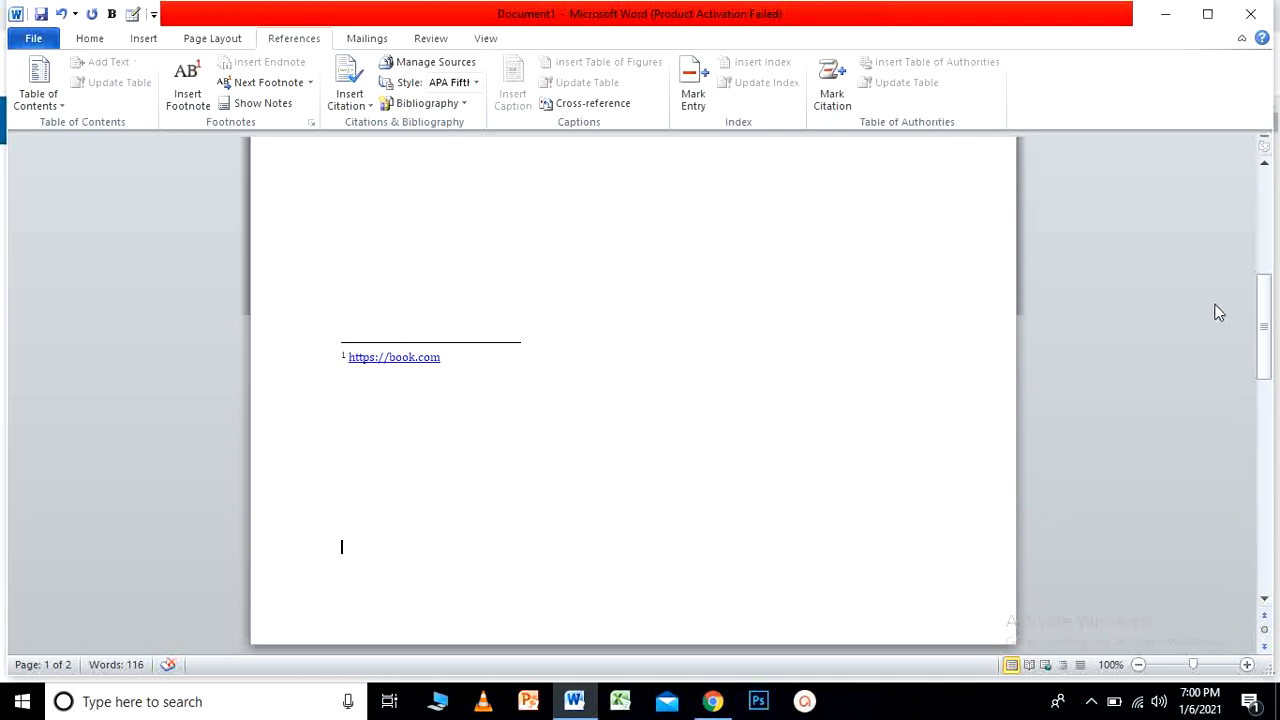
# Delete the endnote number mark in the note area on the second page
pyautogui.moveTo(1266, 318); pyautogui.dragTo(1266, 395)
pyautogui.click(350, 478)
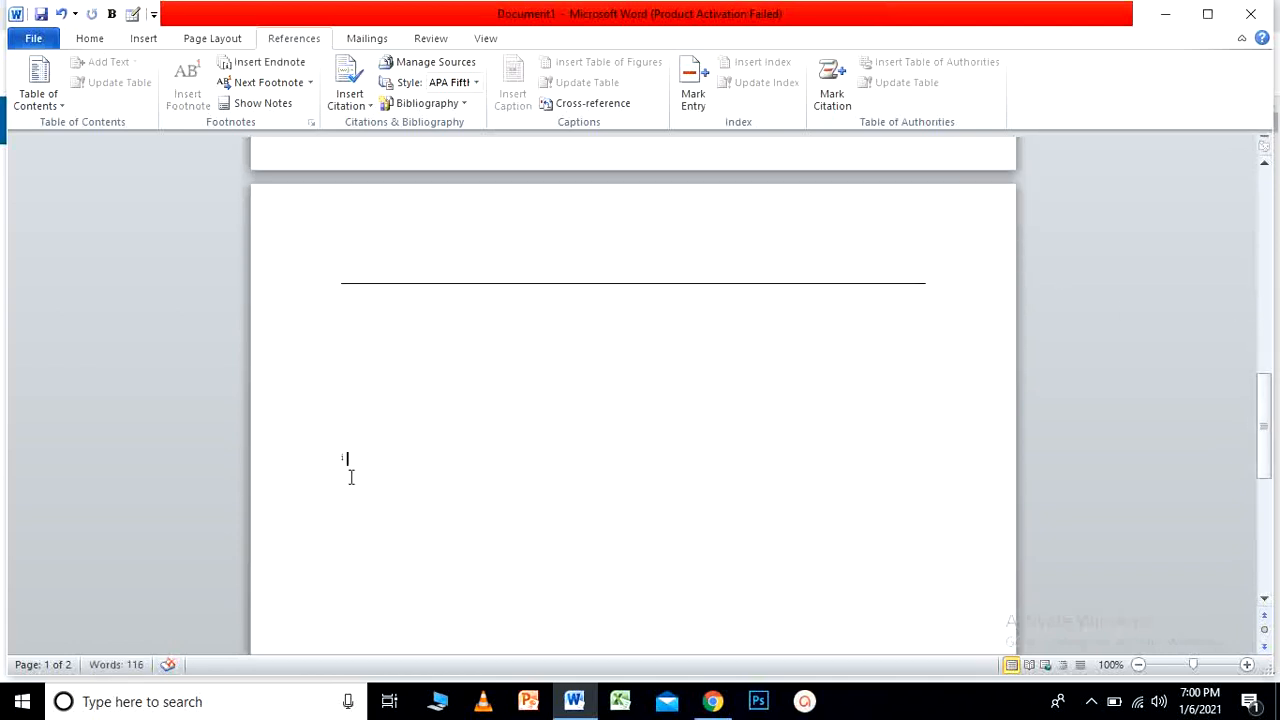
pyautogui.press('BackSpace')
pyautogui.press('BackSpace')
# Choose APA Fifth Edition as the citation style for the document
pyautogui.click(359, 106)
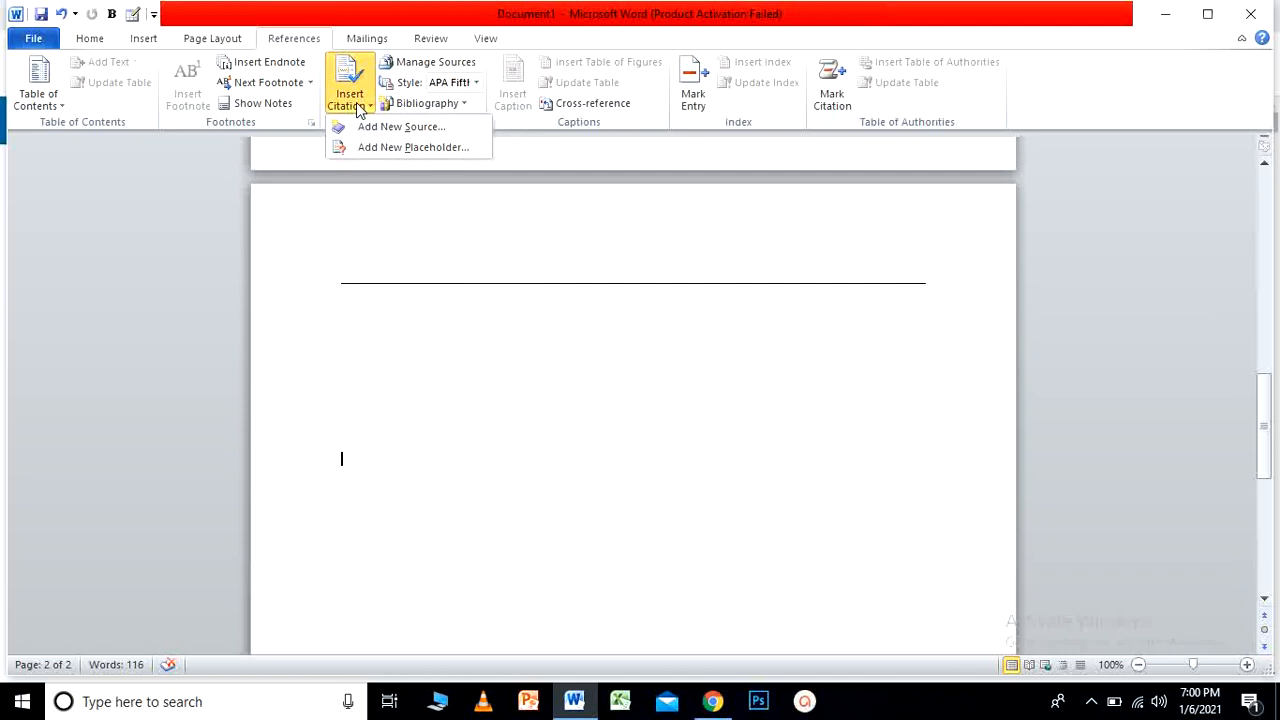
pyautogui.click(425, 200)
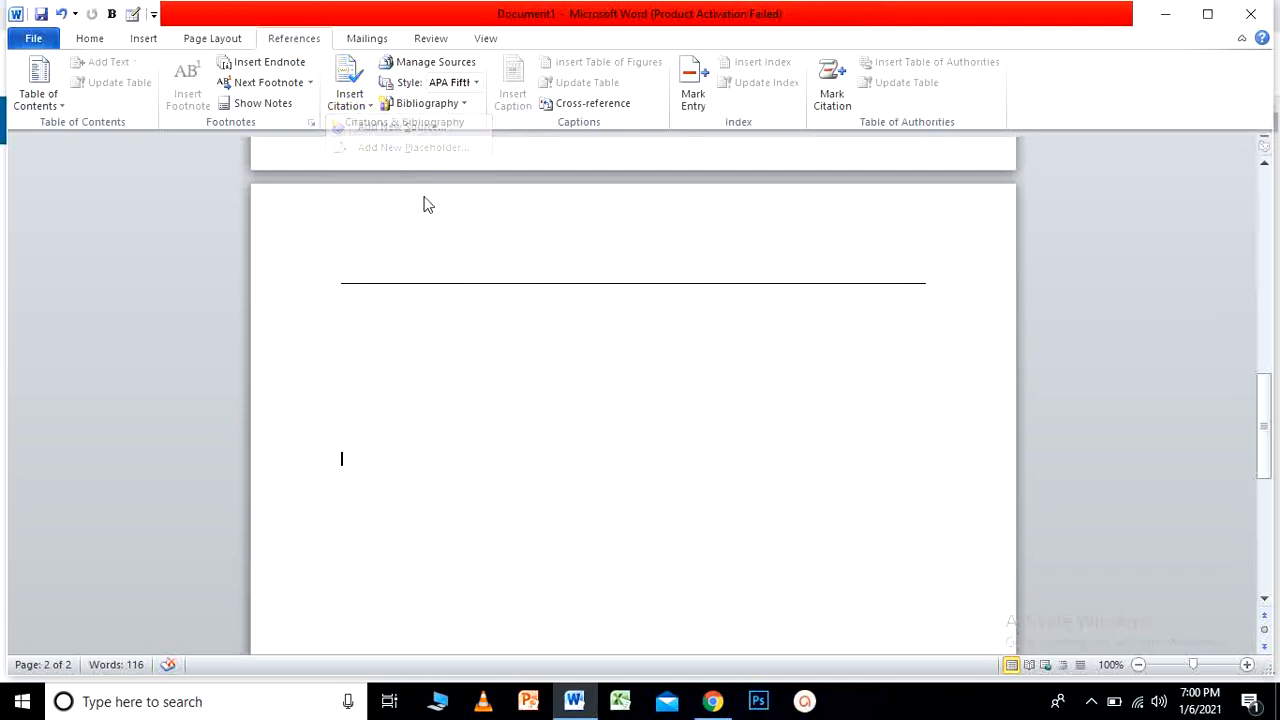
pyautogui.click(476, 84)
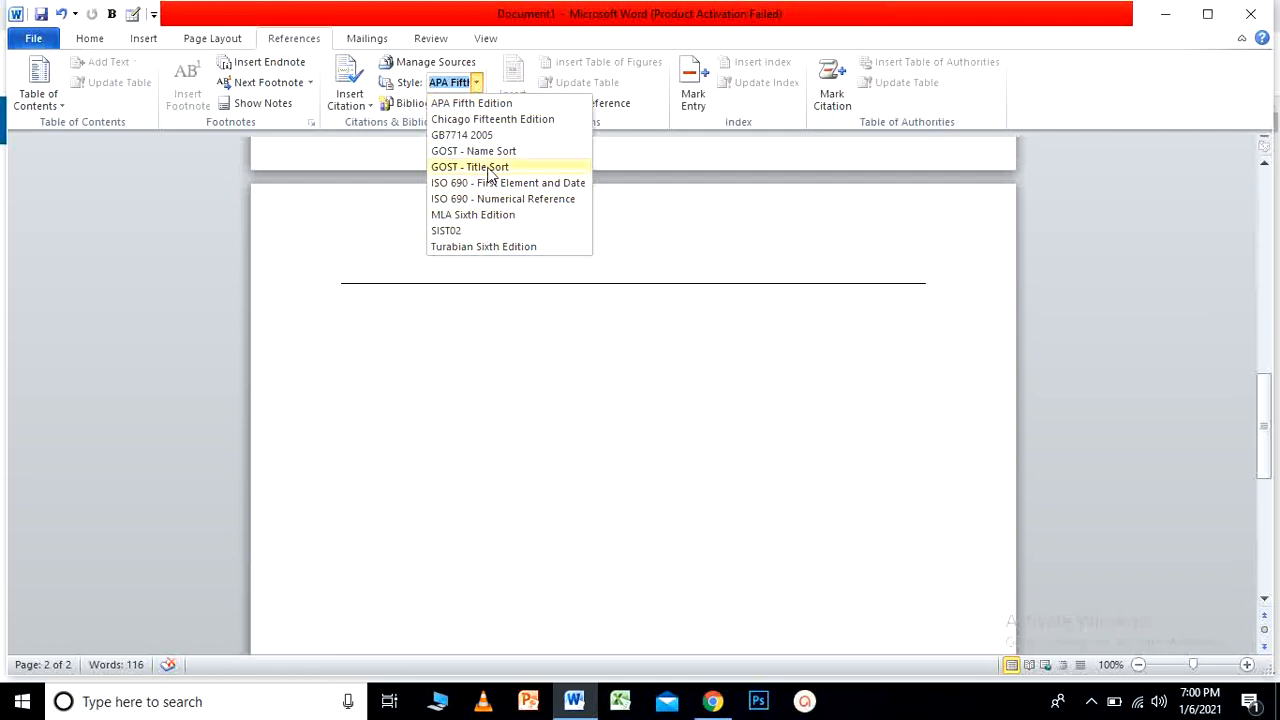
pyautogui.click(490, 104)
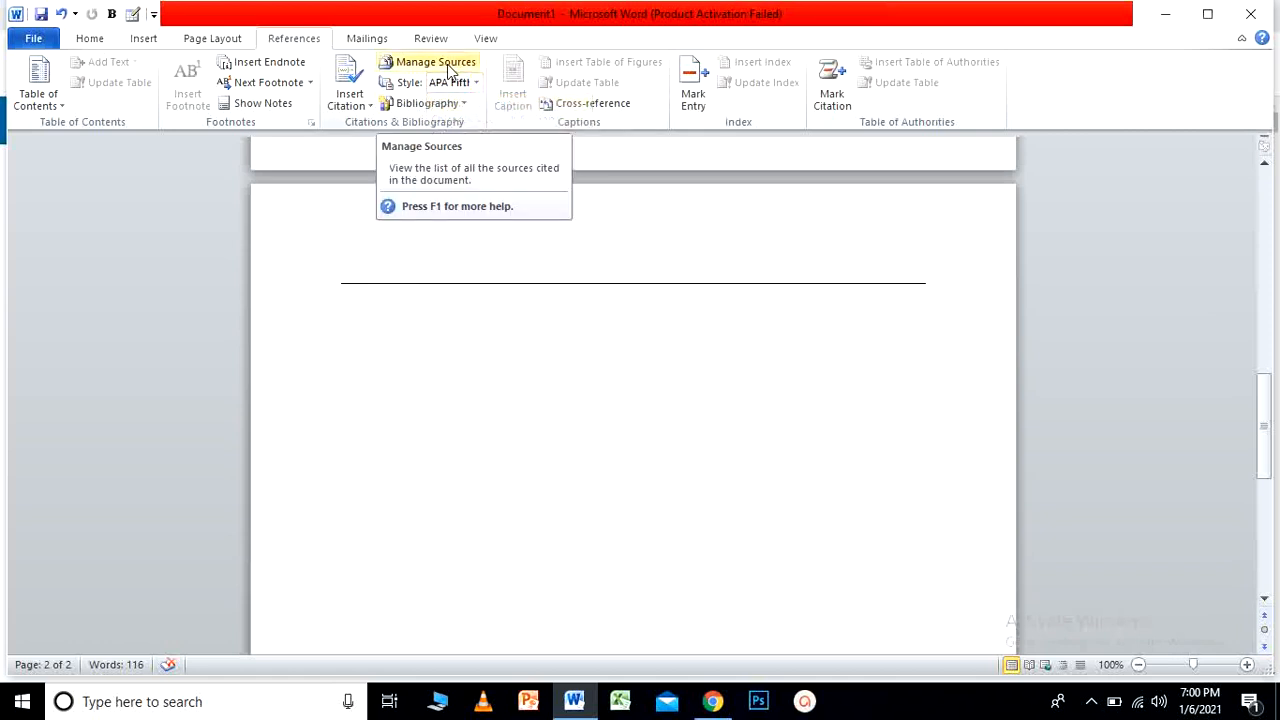
# Start adding a new citation source and set its type to Book
pyautogui.click(358, 104)
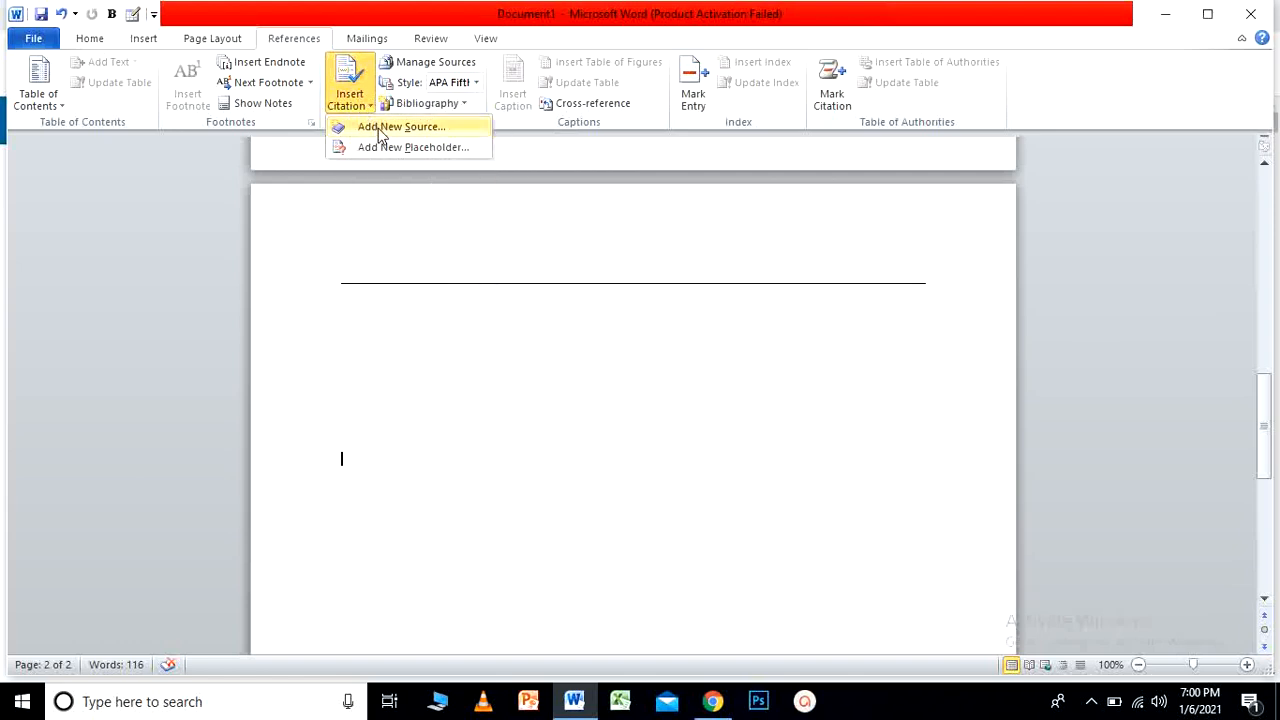
pyautogui.click(380, 128)
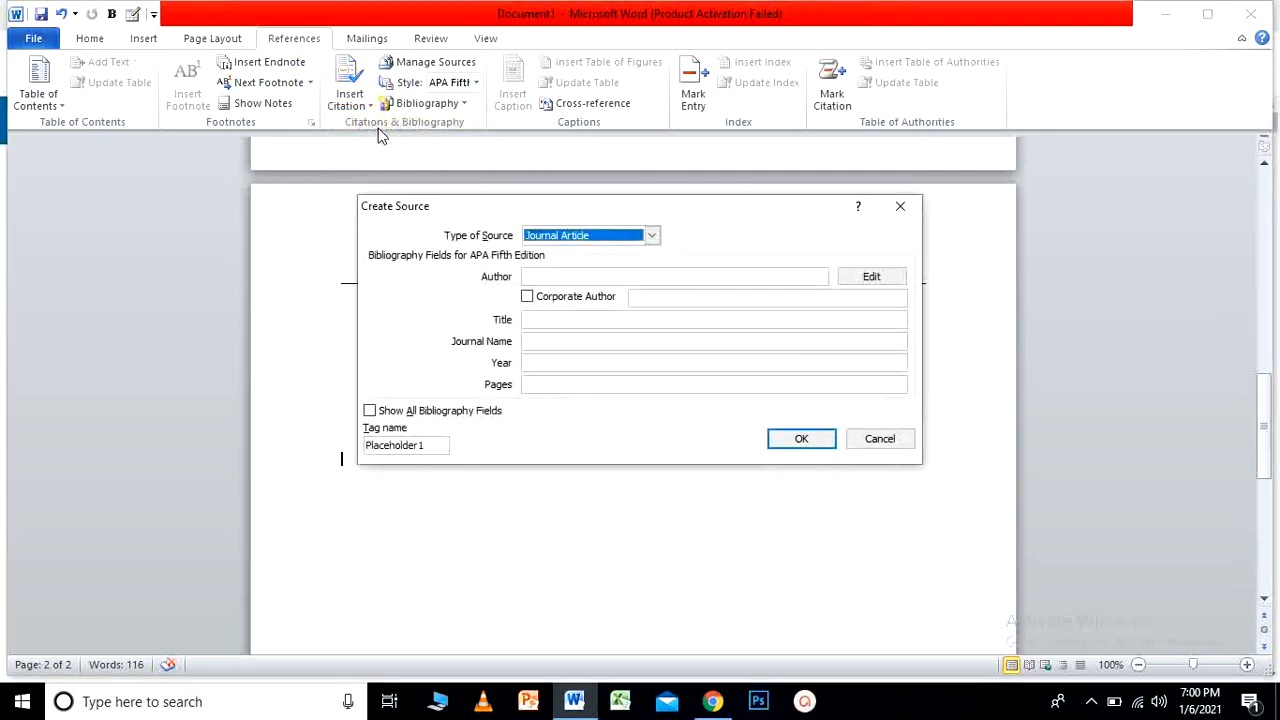
pyautogui.click(651, 236)
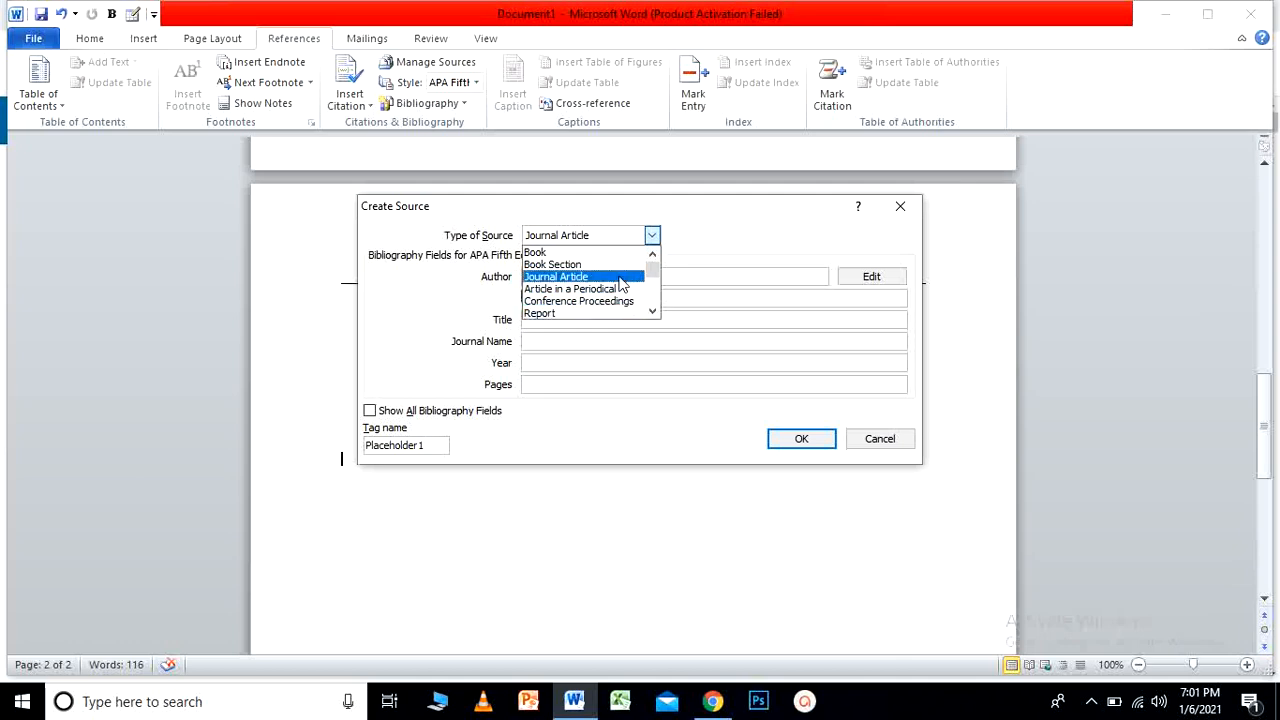
pyautogui.click(613, 256)
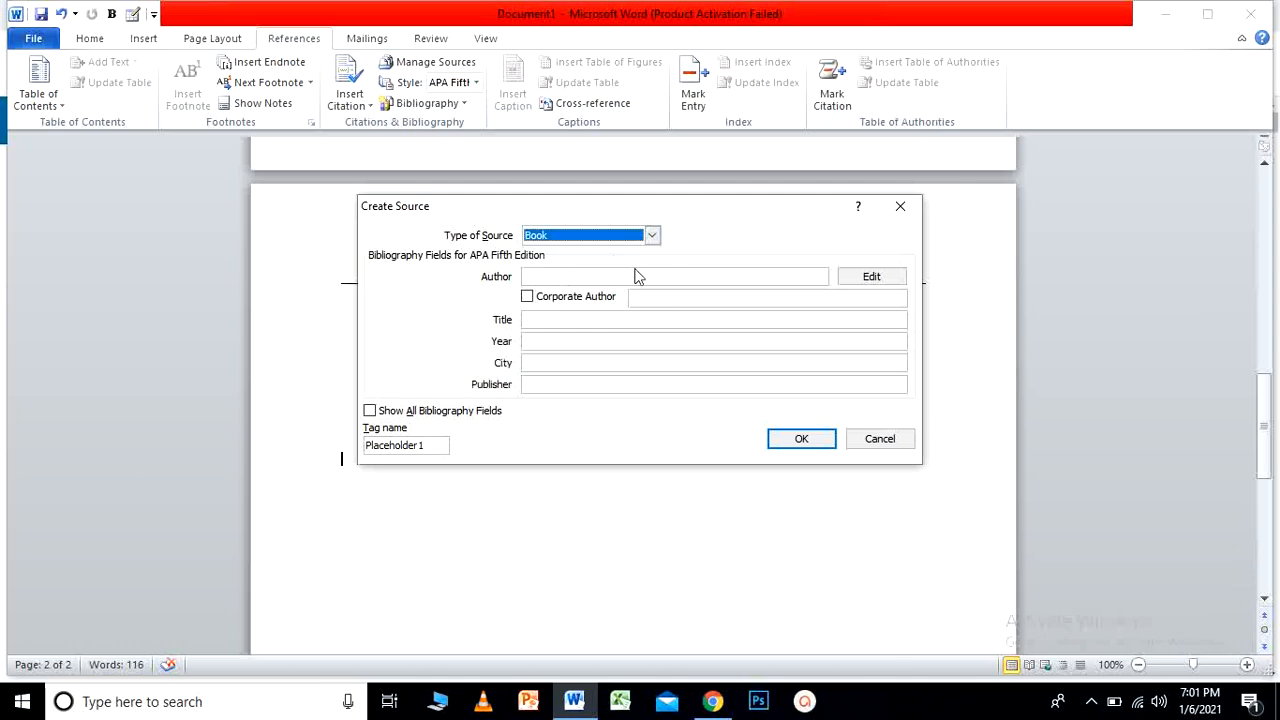
# Enter the author's name, the title Computer introduction and the year 2000 for the book source
pyautogui.click(646, 277)
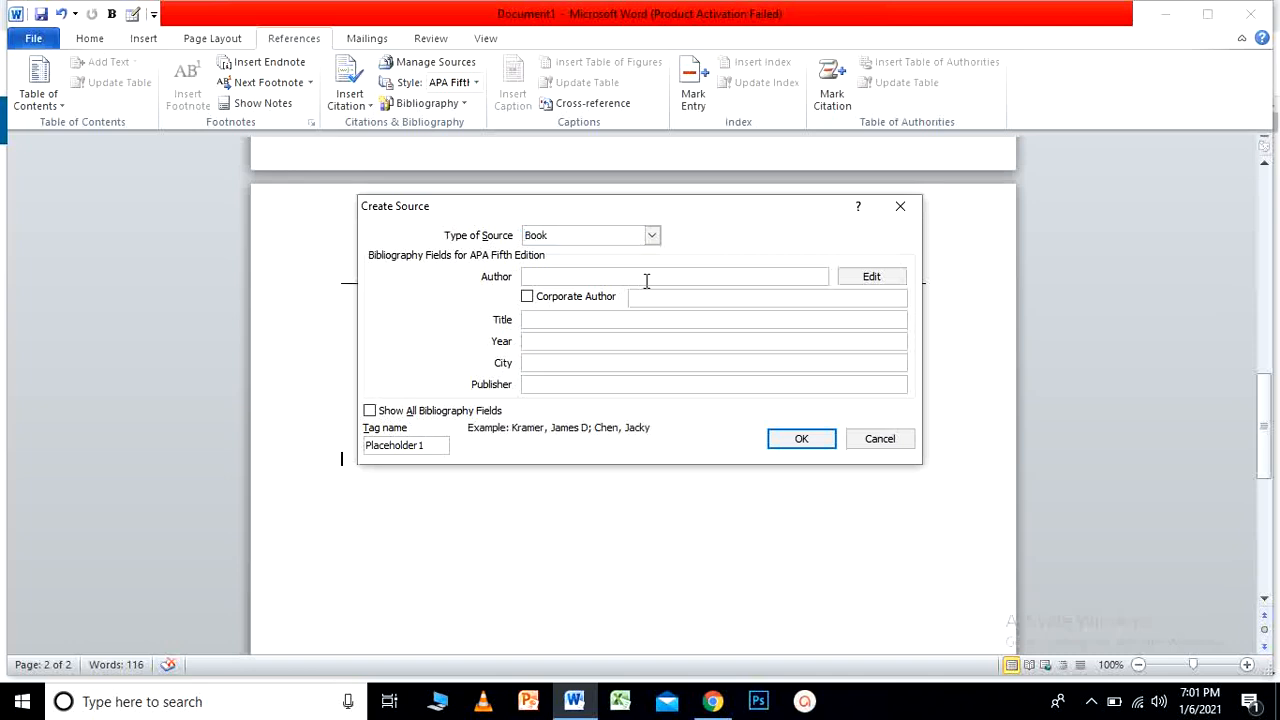
pyautogui.write('Mamoona')
pyautogui.click(658, 319)
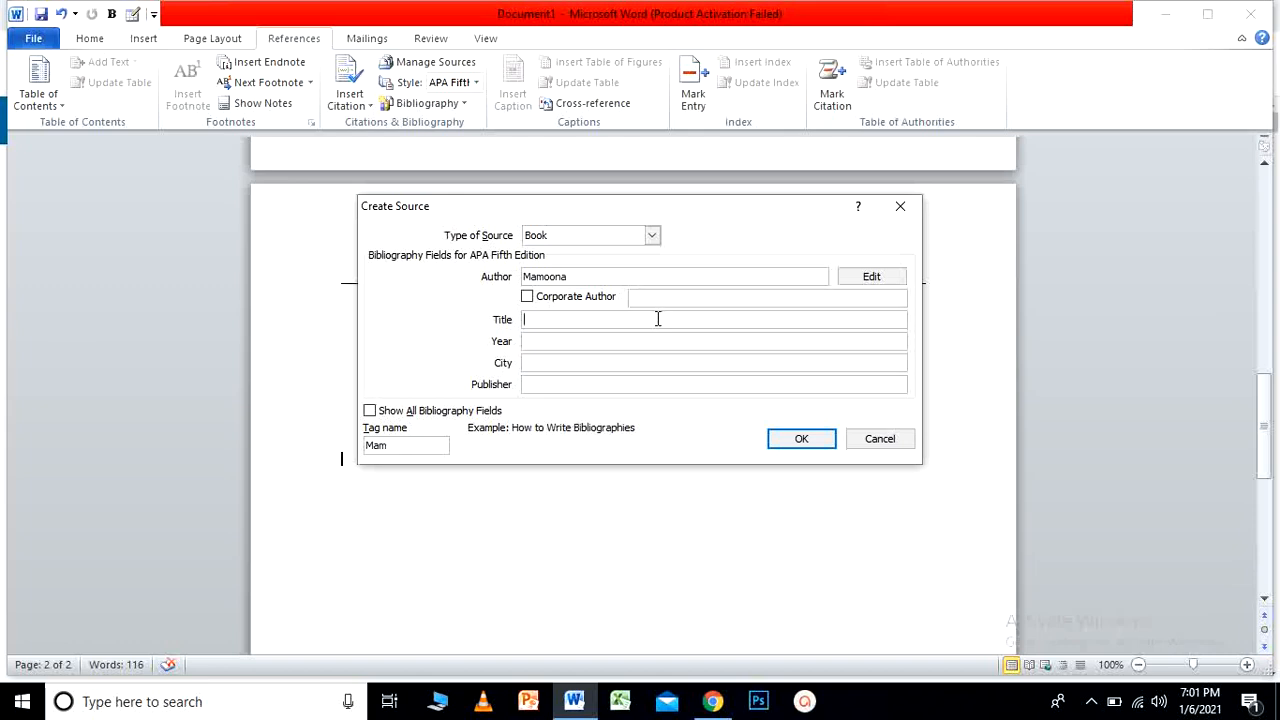
pyautogui.write('Computer introduction')
pyautogui.click(657, 345)
pyautogui.write('2000')
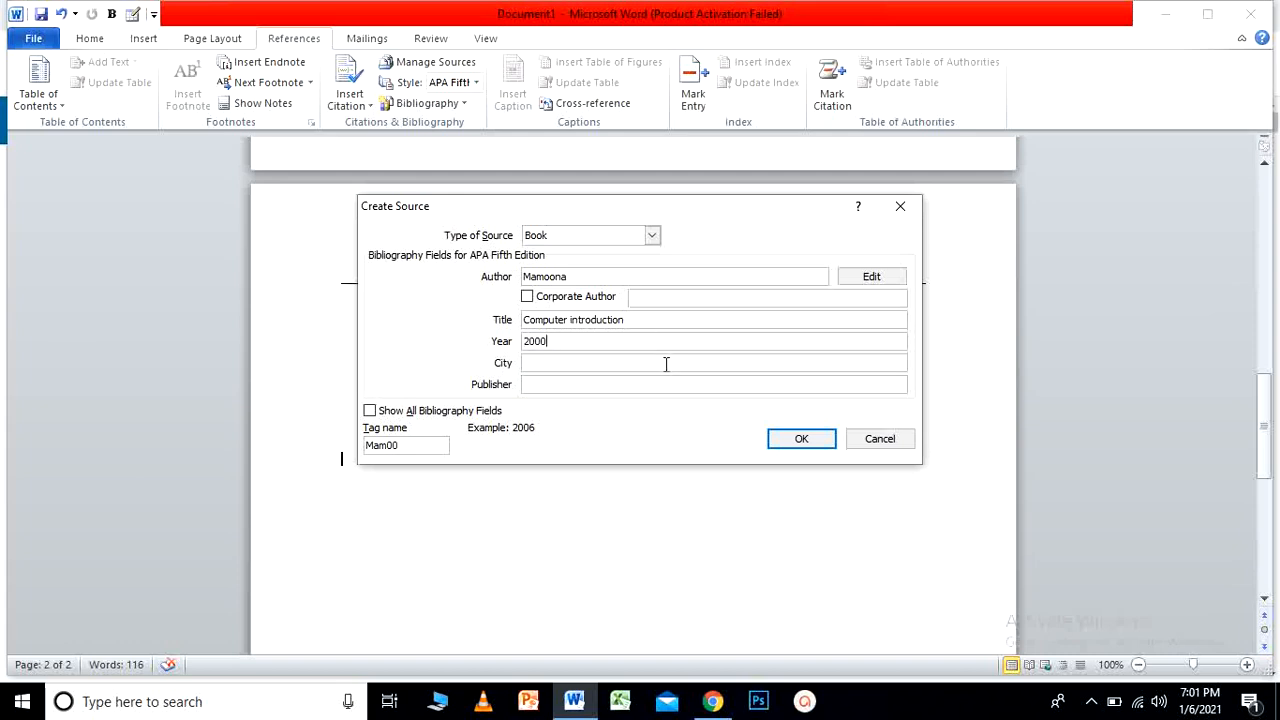
# Set the book source's city to lahore and publisher to riaz sons, and insert its citation
pyautogui.click(666, 364)
pyautogui.write('lahore')
pyautogui.click(664, 386)
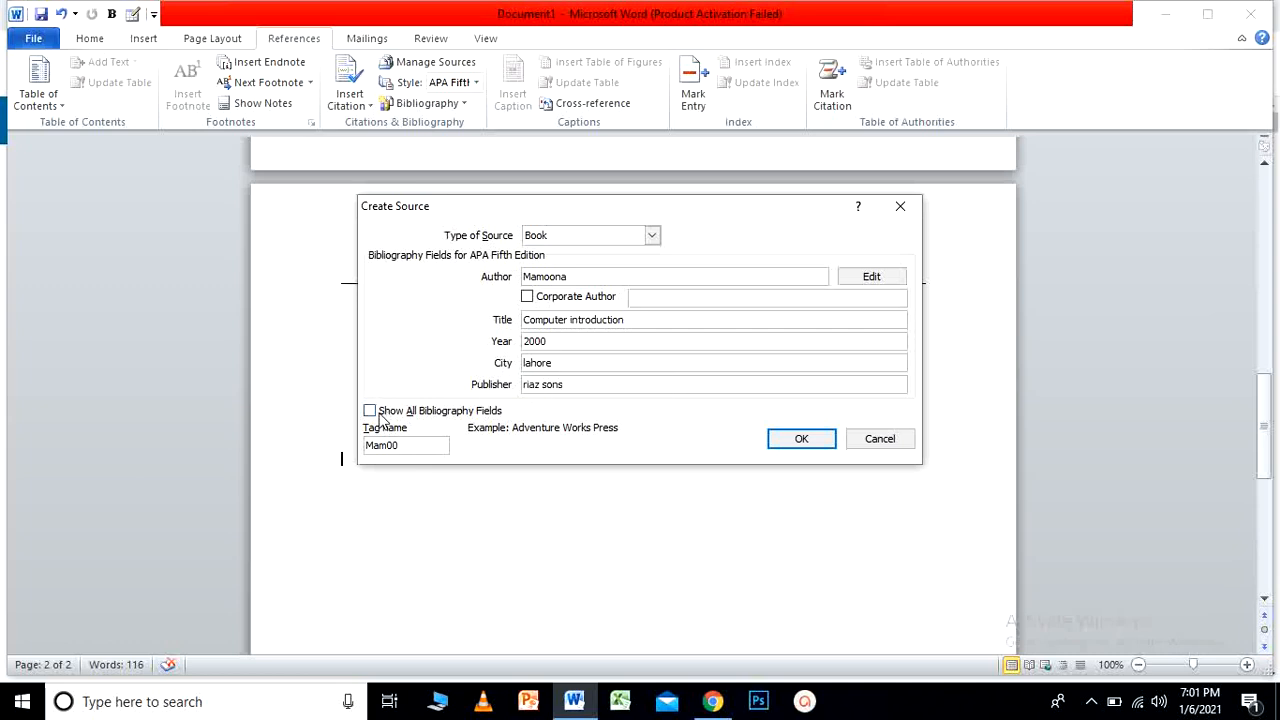
pyautogui.click(790, 447)
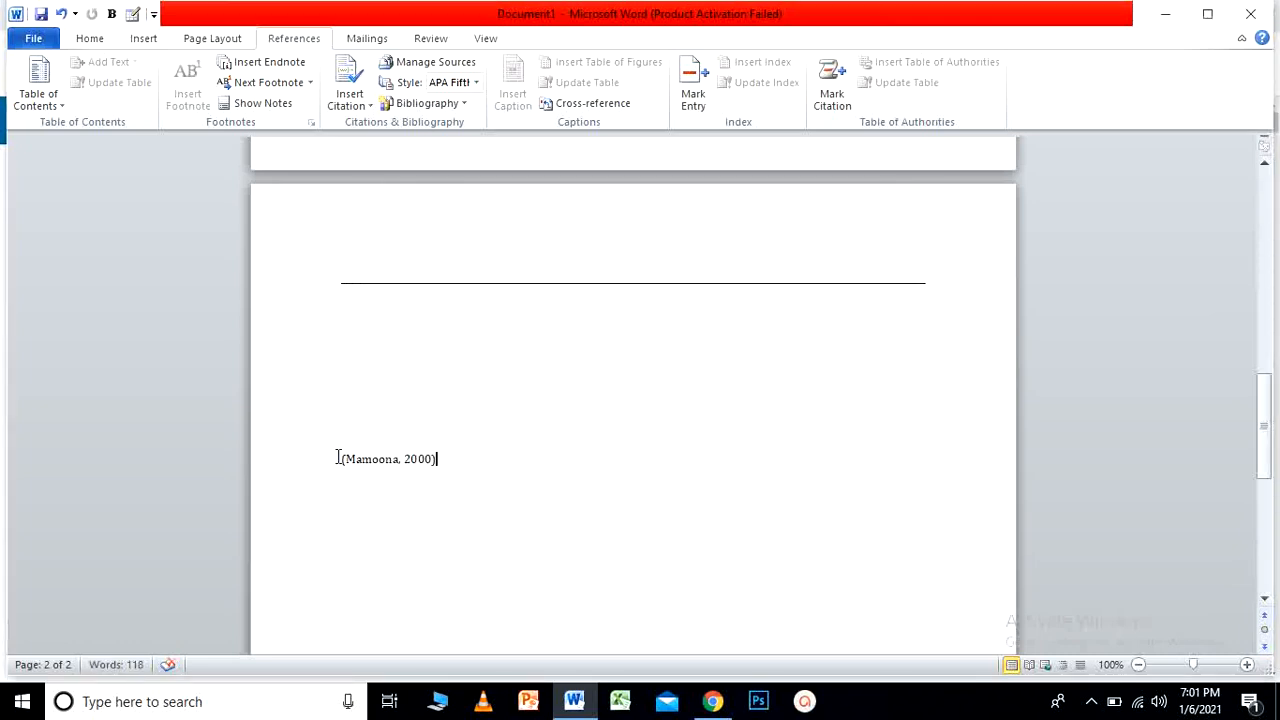
# Examine the editing, conversion and update options of the inserted book citation
pyautogui.moveTo(339, 457); pyautogui.dragTo(488, 458)
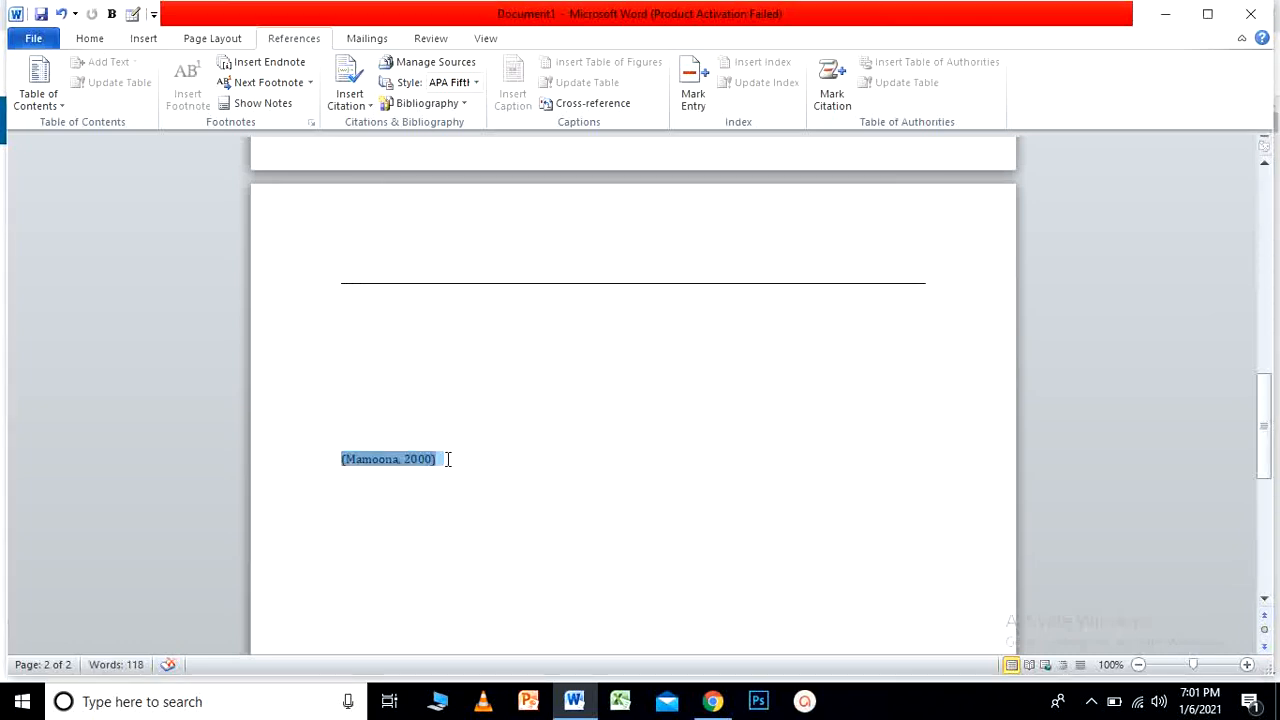
pyautogui.click(448, 460)
pyautogui.click(426, 458)
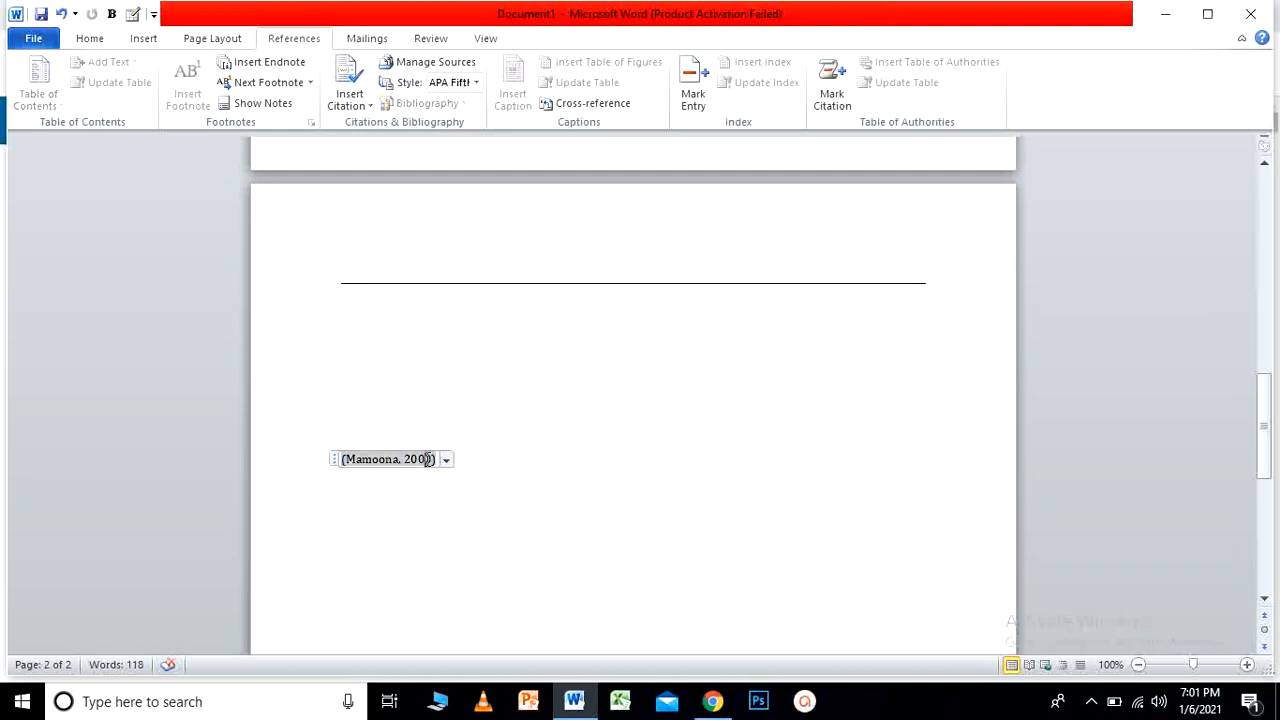
pyautogui.click(447, 461)
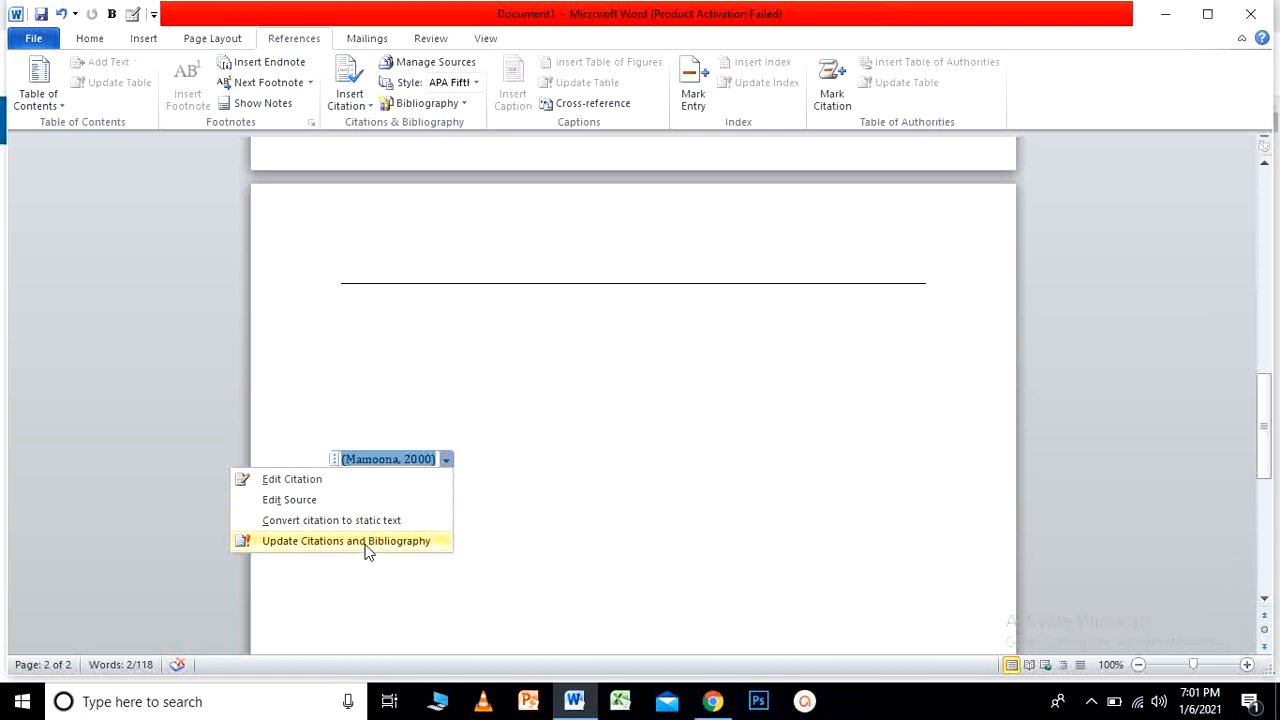
pyautogui.press('Escape')
# Insert a bibliography directly after the book citation on the second page
pyautogui.click(543, 510)
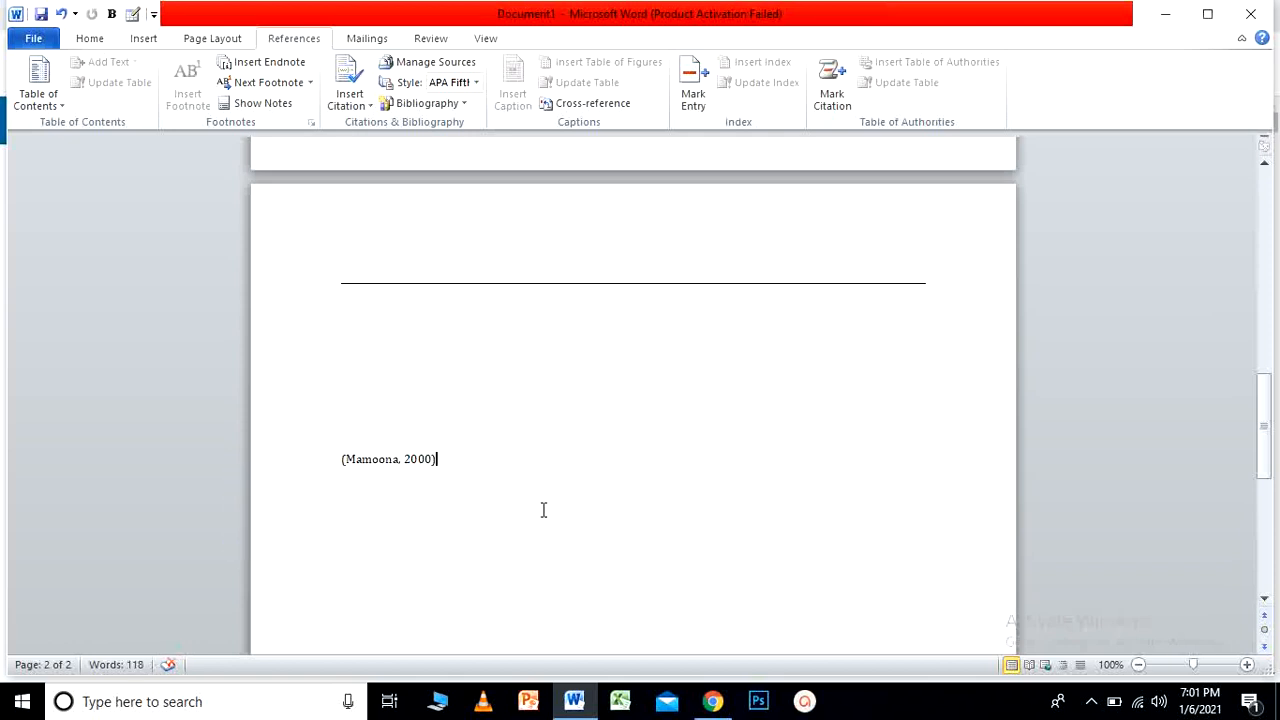
pyautogui.click(446, 108)
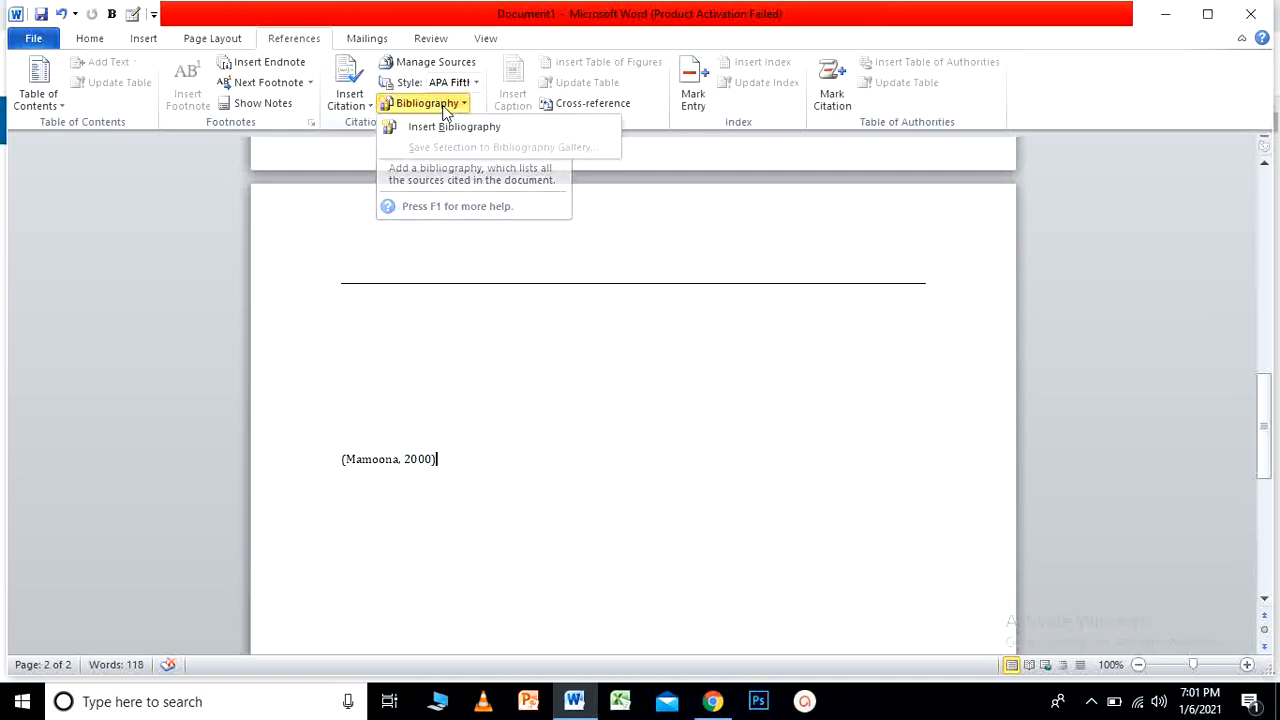
pyautogui.click(446, 127)
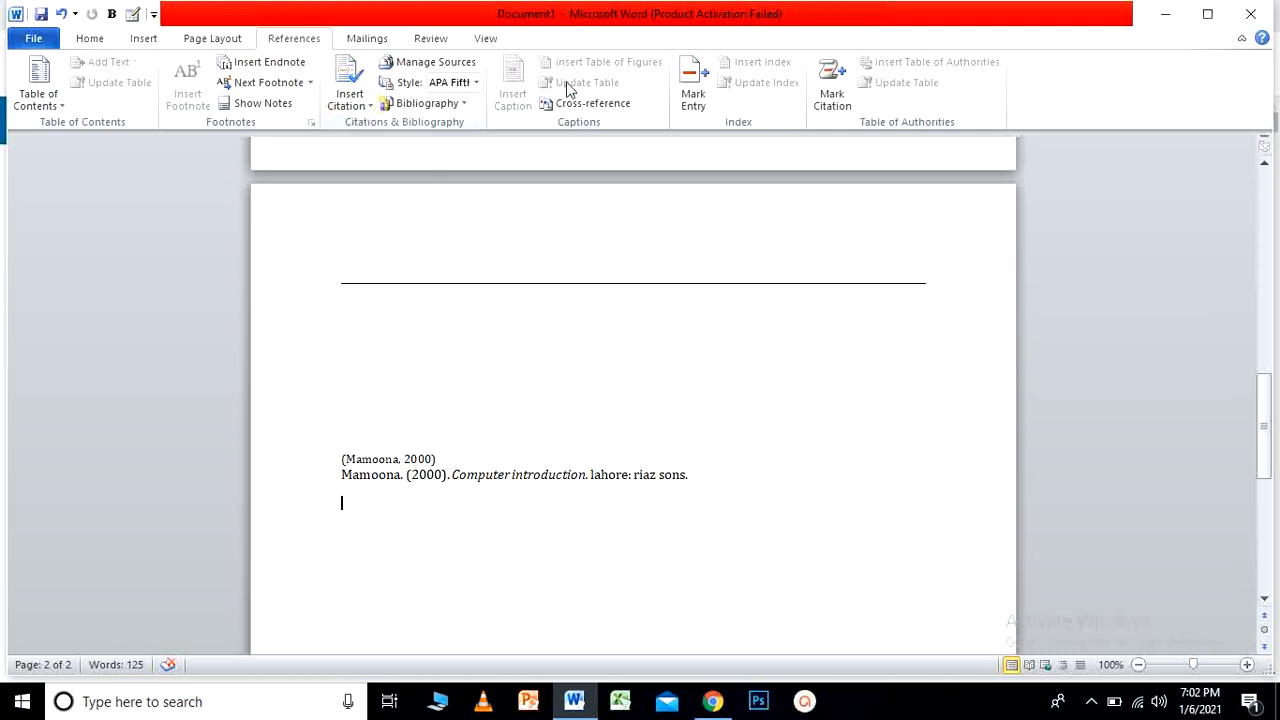
# Examine the cross-reference types and the reference targets offered for a numbered item, without inserting a cross-reference
pyautogui.click(594, 104)
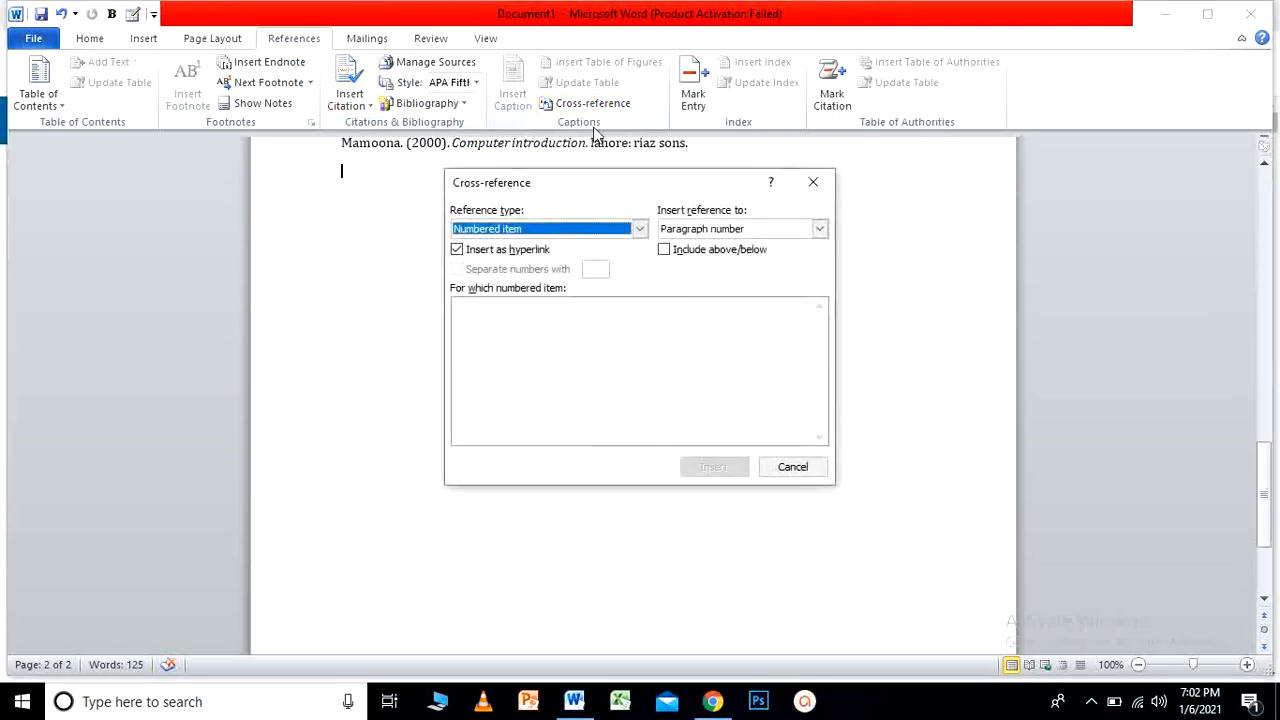
pyautogui.click(642, 231)
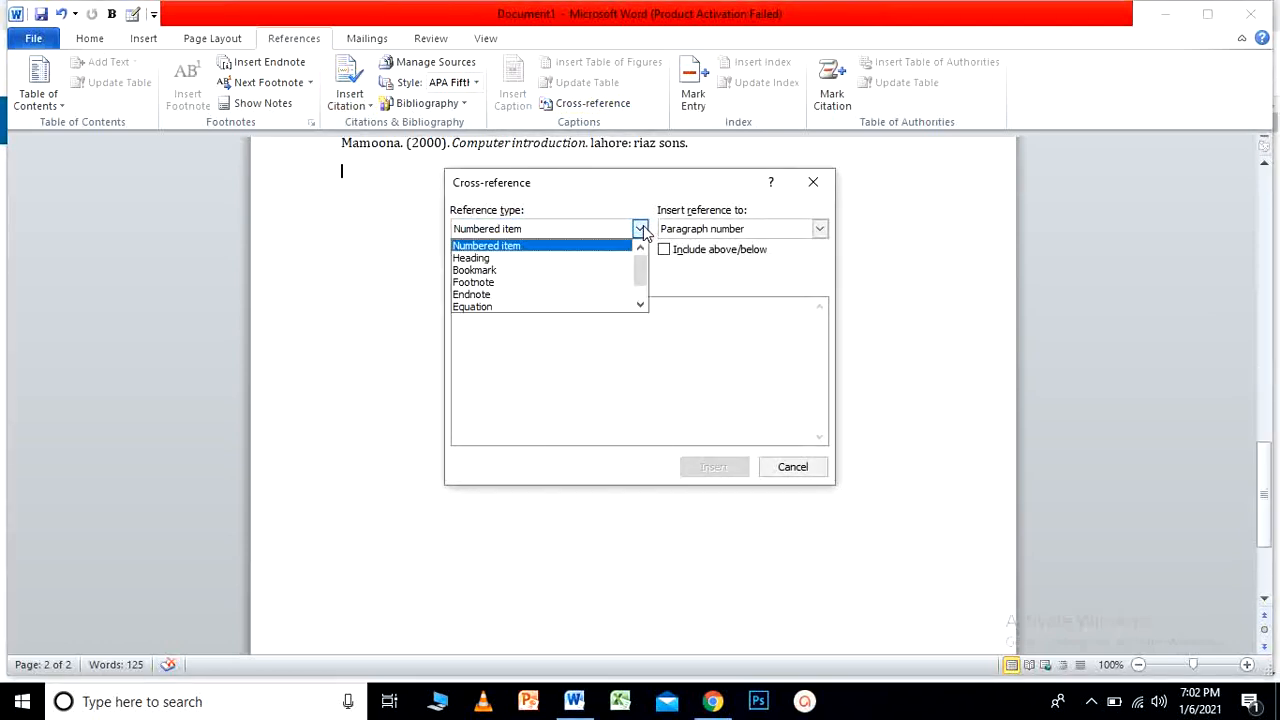
pyautogui.click(595, 247)
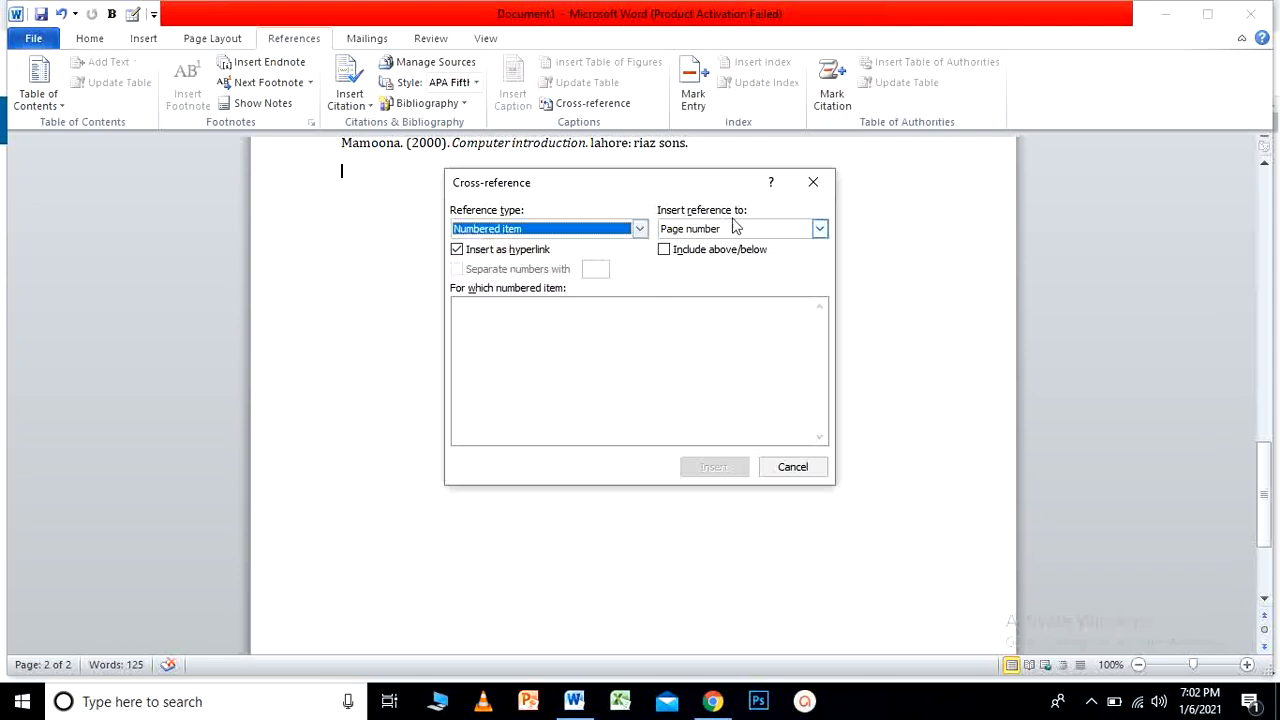
pyautogui.click(820, 229)
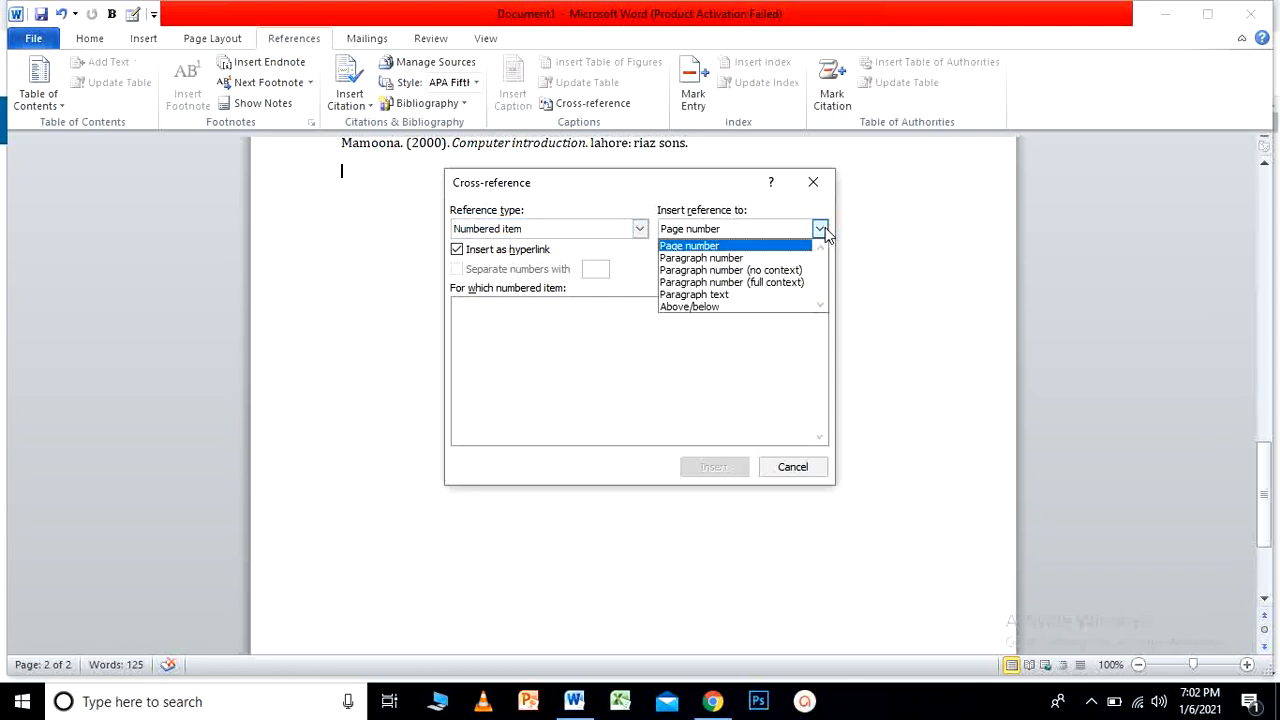
pyautogui.click(720, 402)
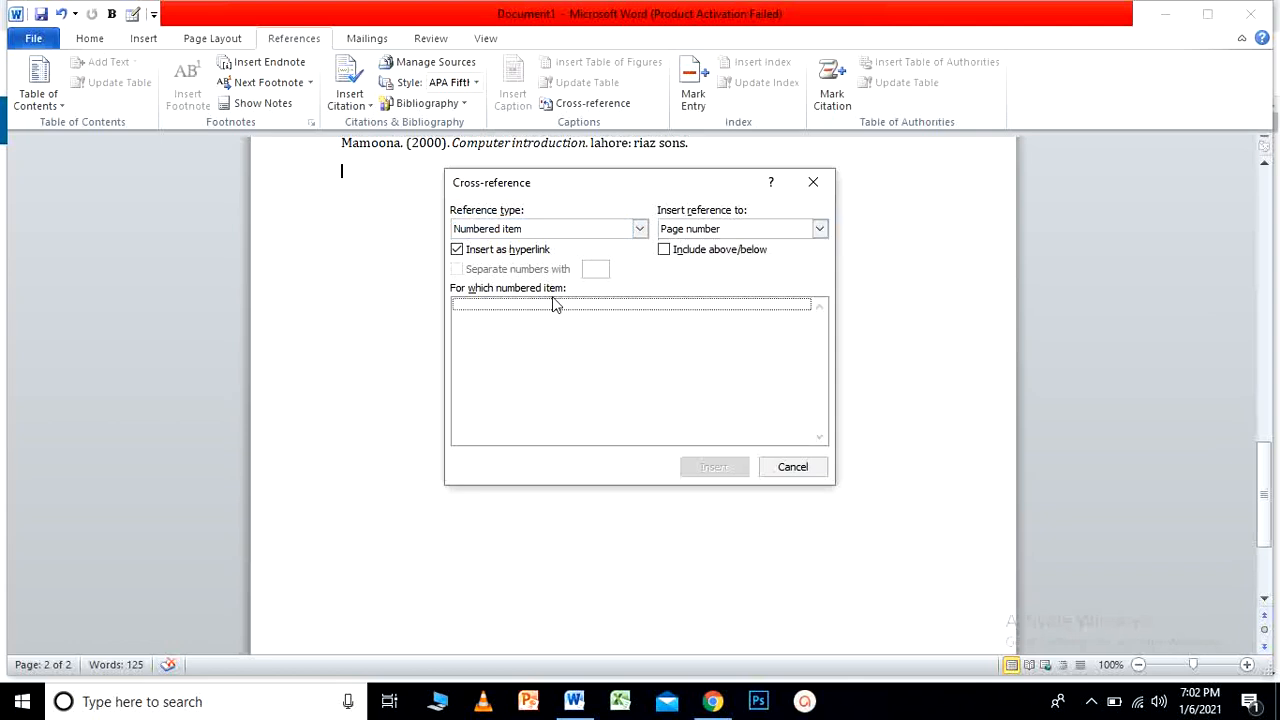
pyautogui.click(813, 182)
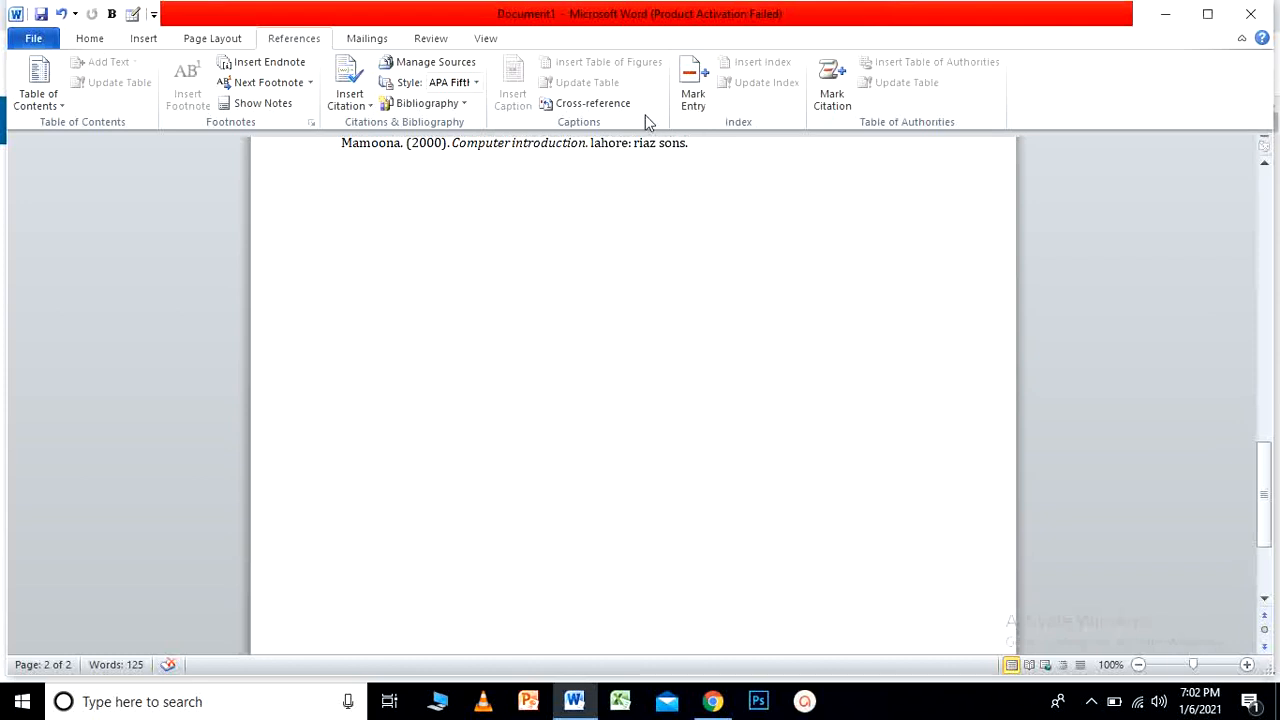
# Look at the Mark Citation settings for a table of authorities without marking any citation
pyautogui.click(829, 104)
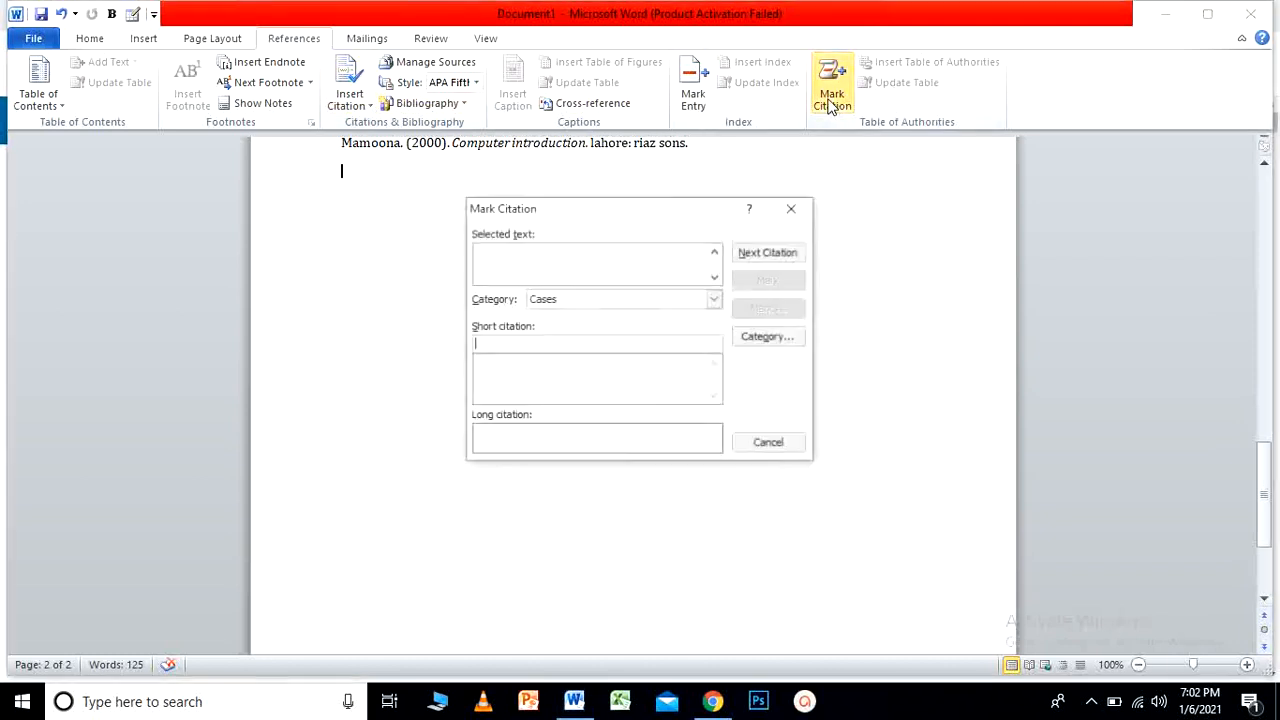
pyautogui.click(803, 213)
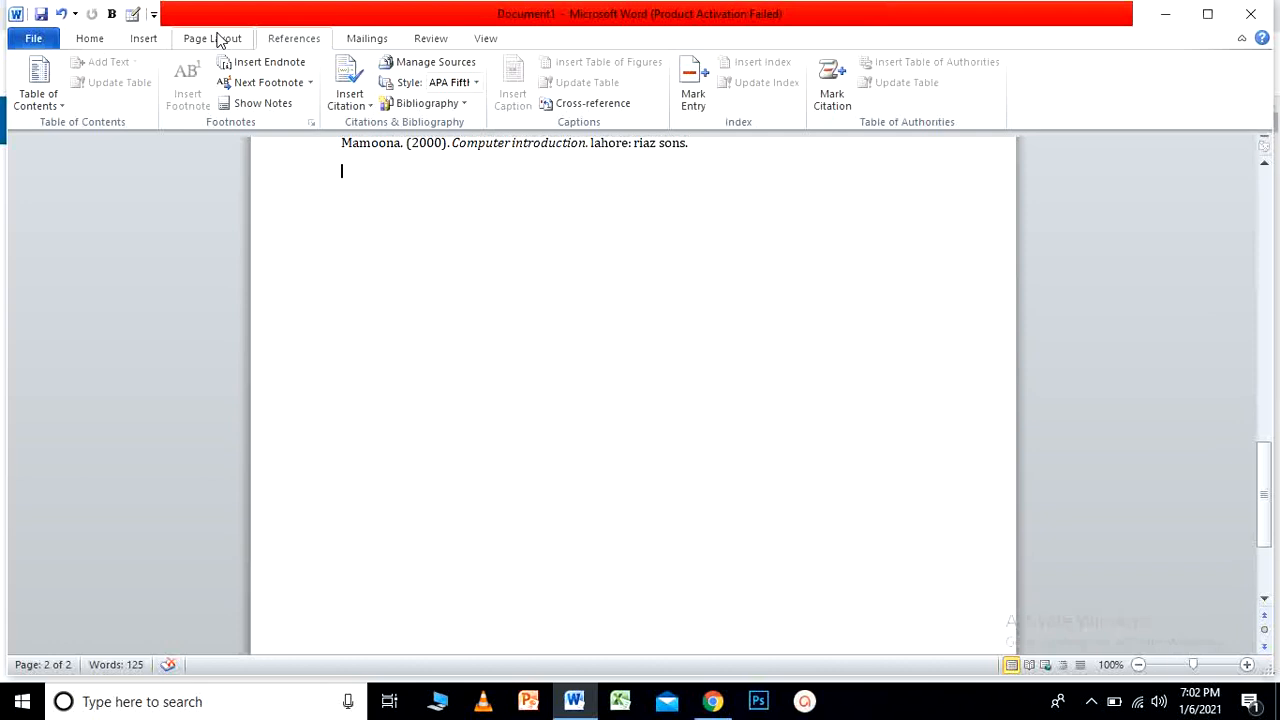
pyautogui.click(1091, 701)
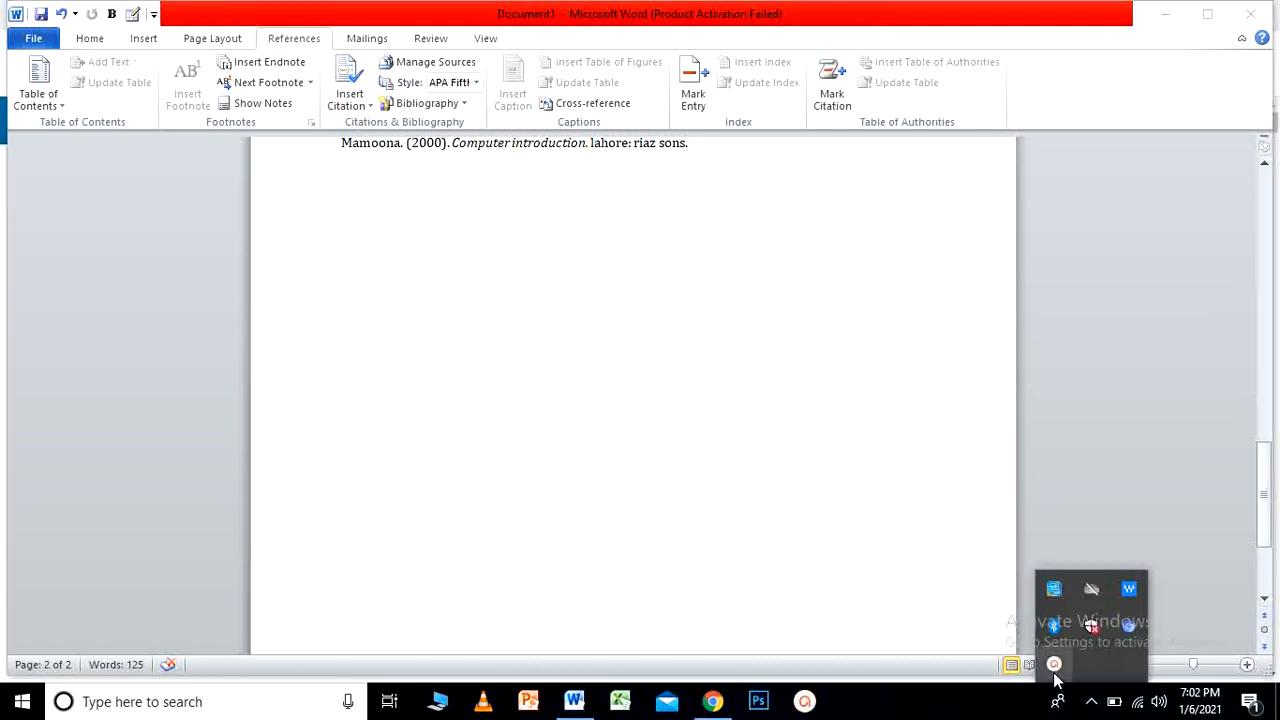
pyautogui.click(1054, 664)
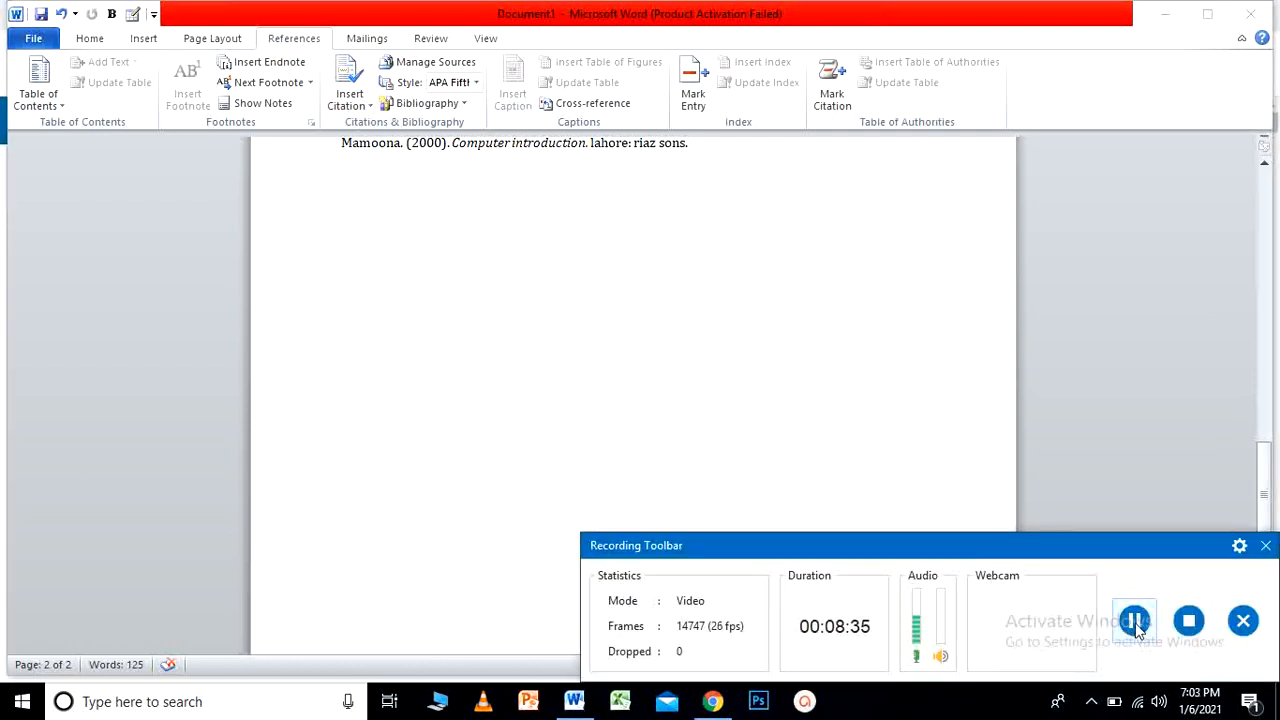